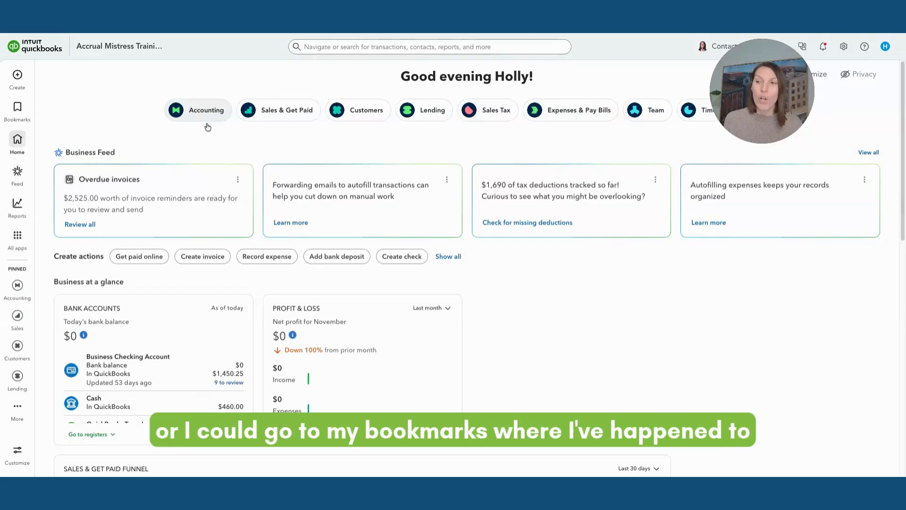
# Open the bookmarked bank feed and dismiss the promotional banner below the pending transactions
pyautogui.click(19, 109)
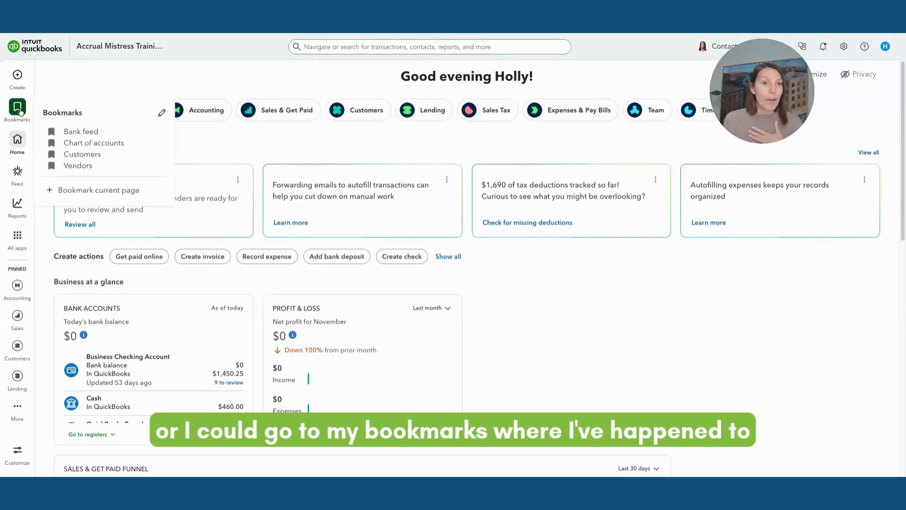
pyautogui.click(75, 135)
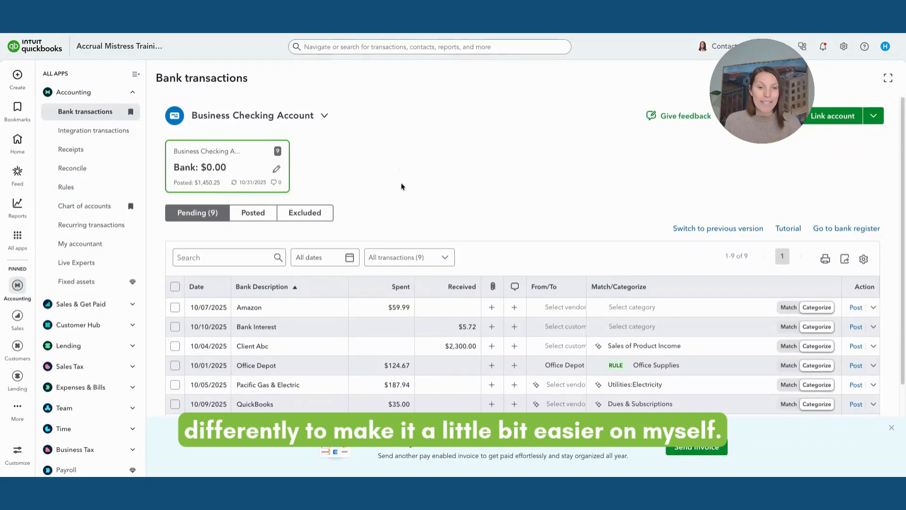
pyautogui.scroll(-1, 402, 186)
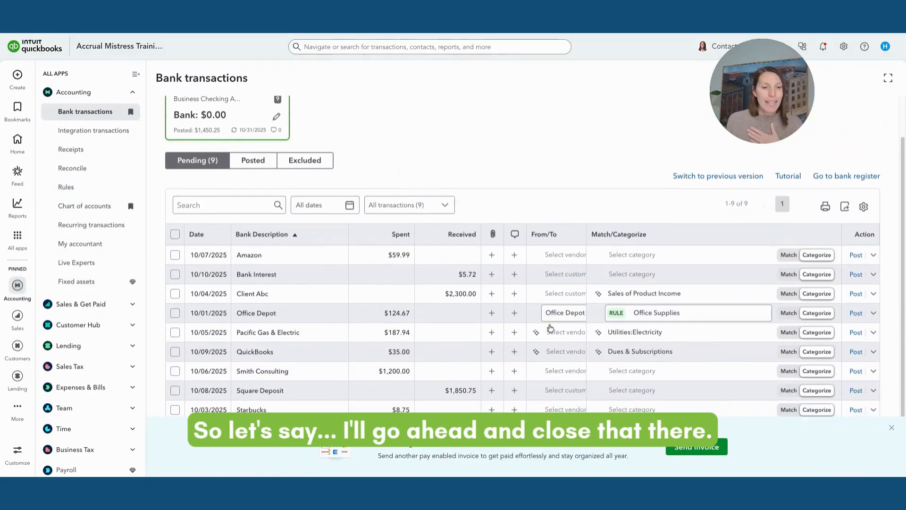
pyautogui.click(892, 427)
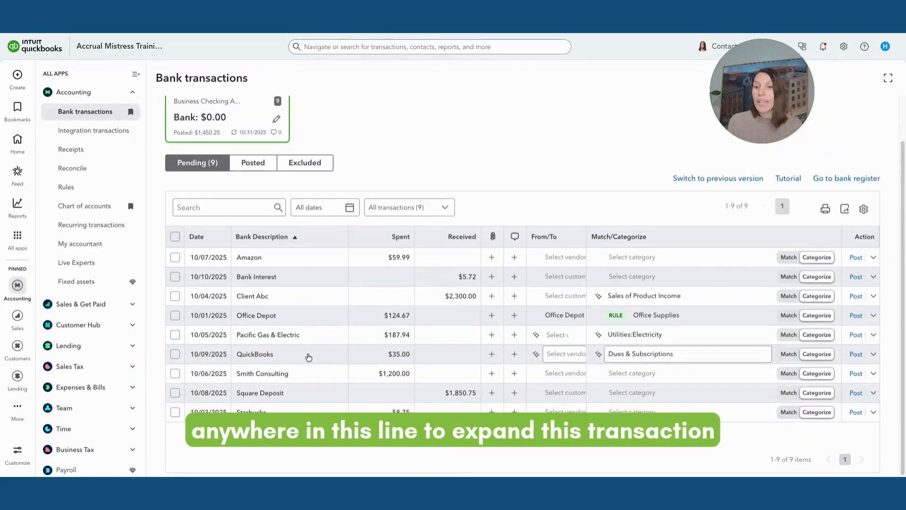
# Expand the pending QuickBooks transaction dated 10/09/2025 and start creating a bank rule from it
pyautogui.click(450, 362)
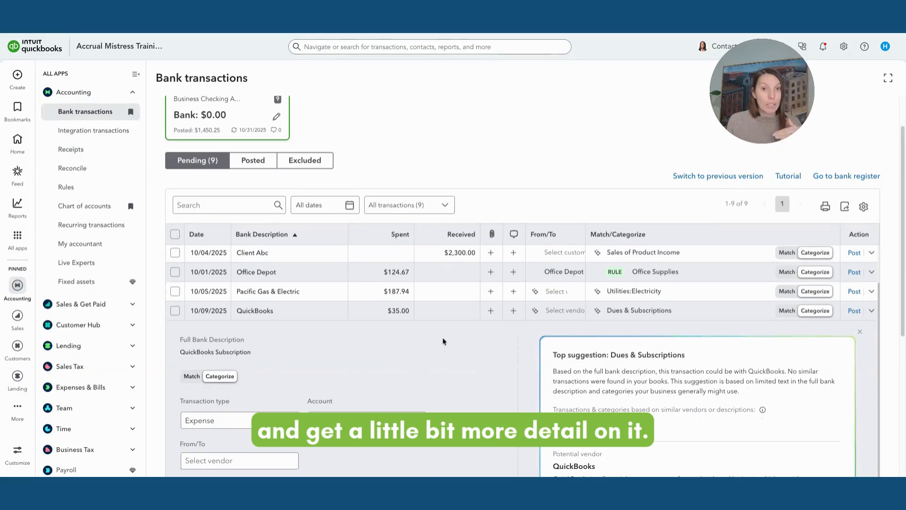
pyautogui.scroll(-2, 455, 321)
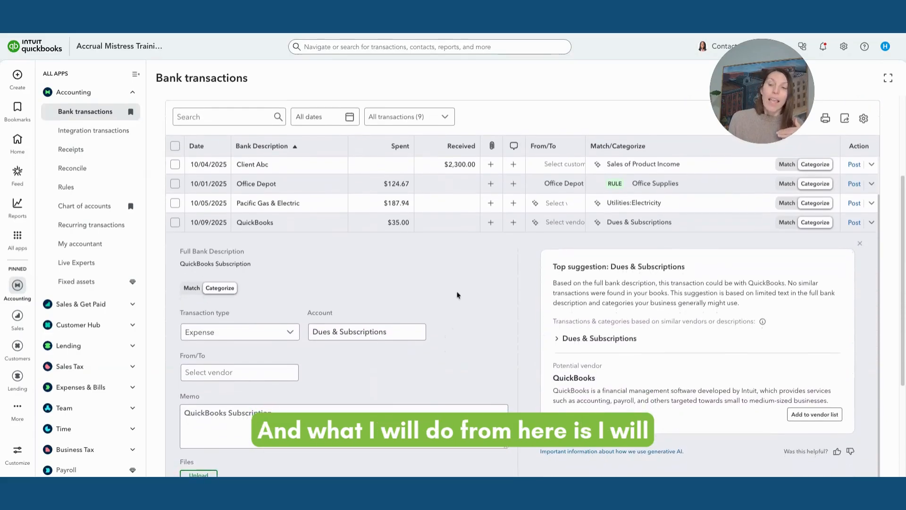
pyautogui.scroll(-1, 456, 287)
pyautogui.scroll(-1, 456, 280)
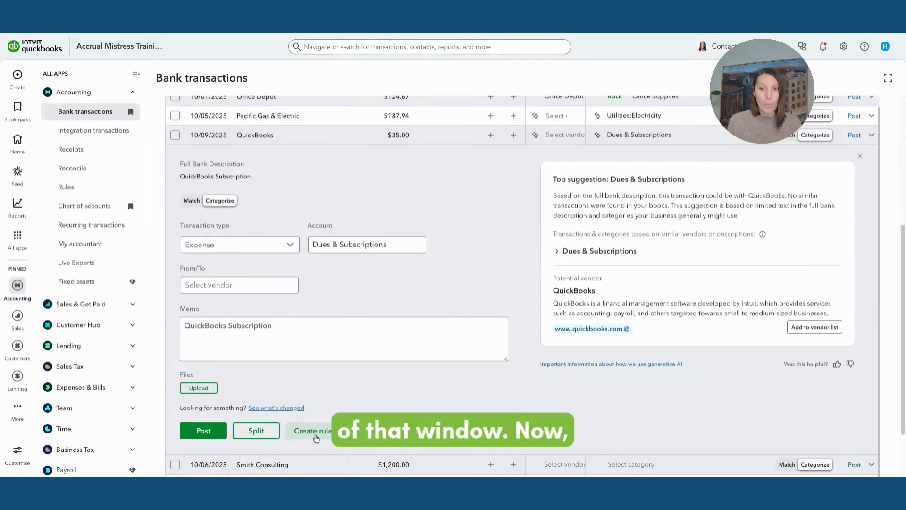
pyautogui.click(315, 435)
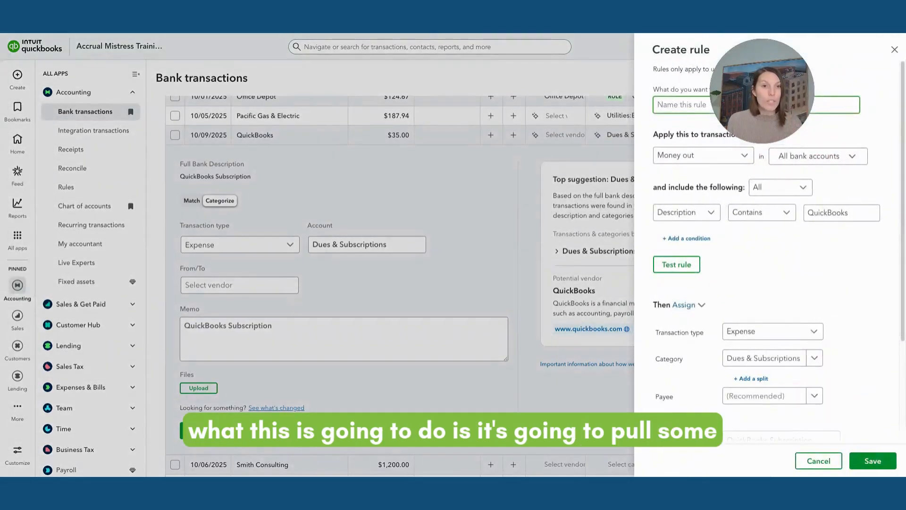
# Name the new rule "QBO Subscription"
pyautogui.moveTo(763, 81)
pyautogui.moveTo(772, 57); pyautogui.dragTo(571, 52)
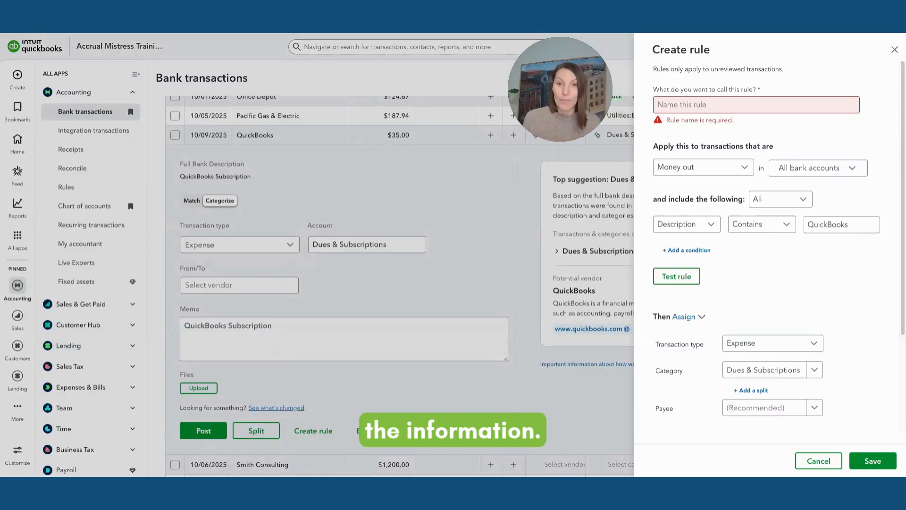
pyautogui.click(668, 107)
pyautogui.write('Qui')
pyautogui.press('BackSpace')
pyautogui.press('BackSpace')
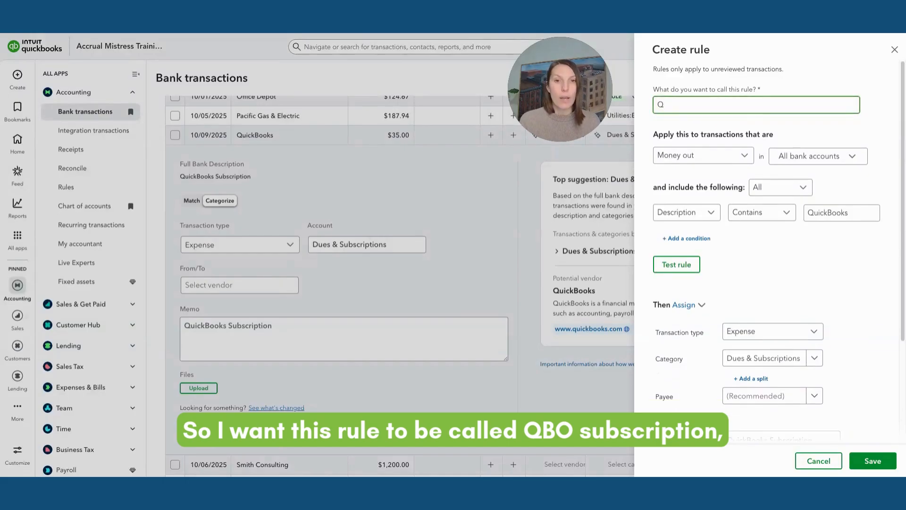
pyautogui.write('BO Subscription')
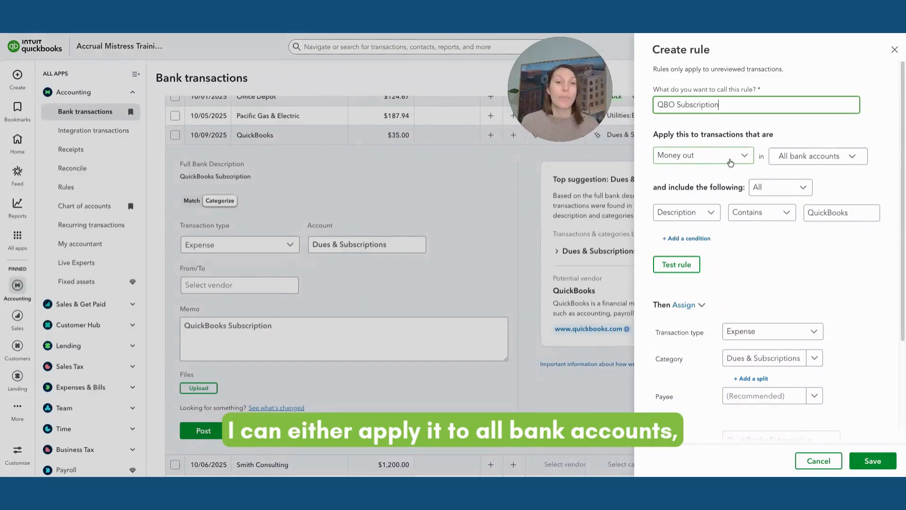
pyautogui.click(800, 158)
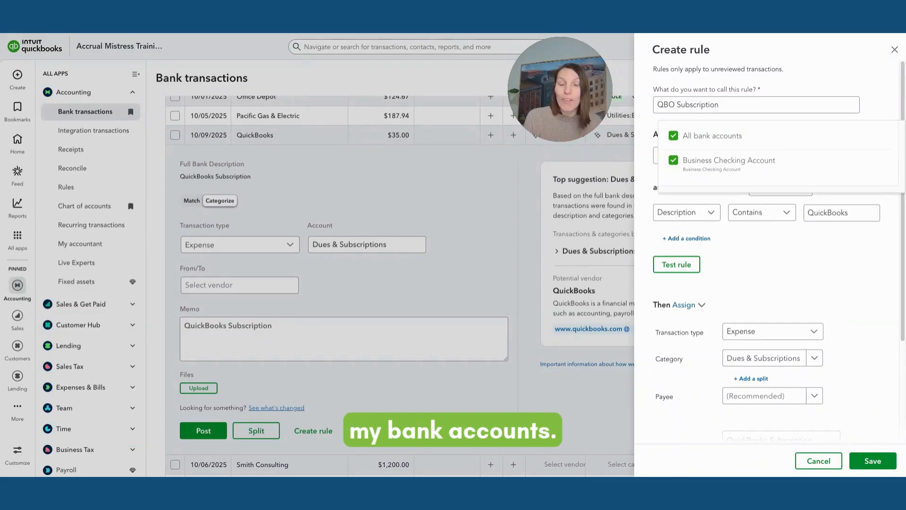
pyautogui.click(795, 256)
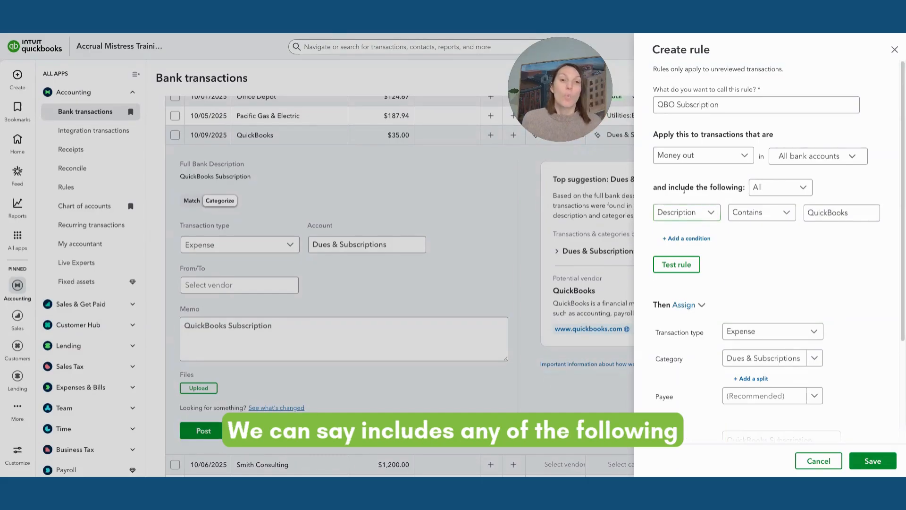
pyautogui.click(800, 194)
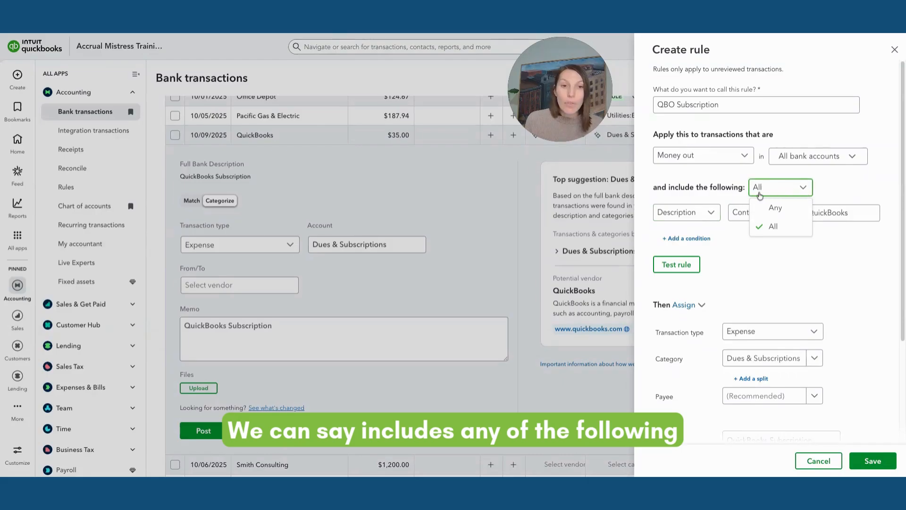
pyautogui.click(768, 259)
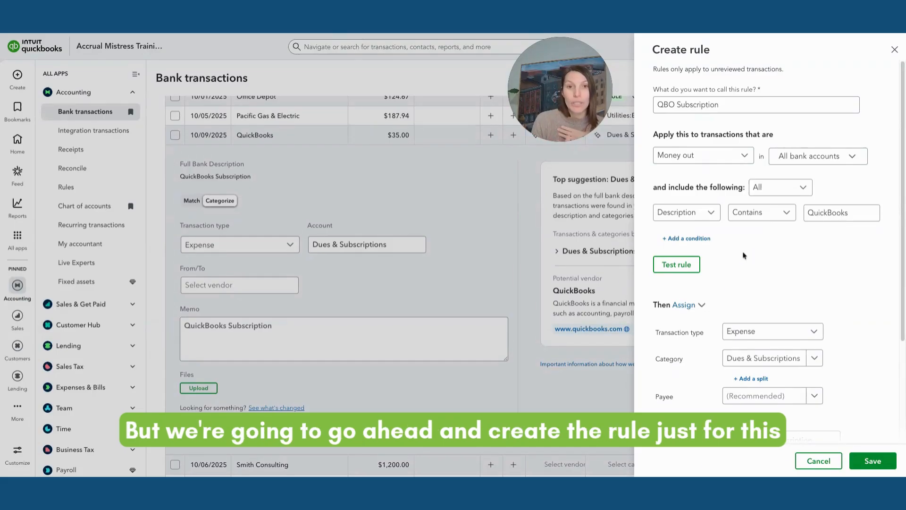
# Set the rule's first condition to Bank text containing "QuickBooks Sub"
pyautogui.click(711, 213)
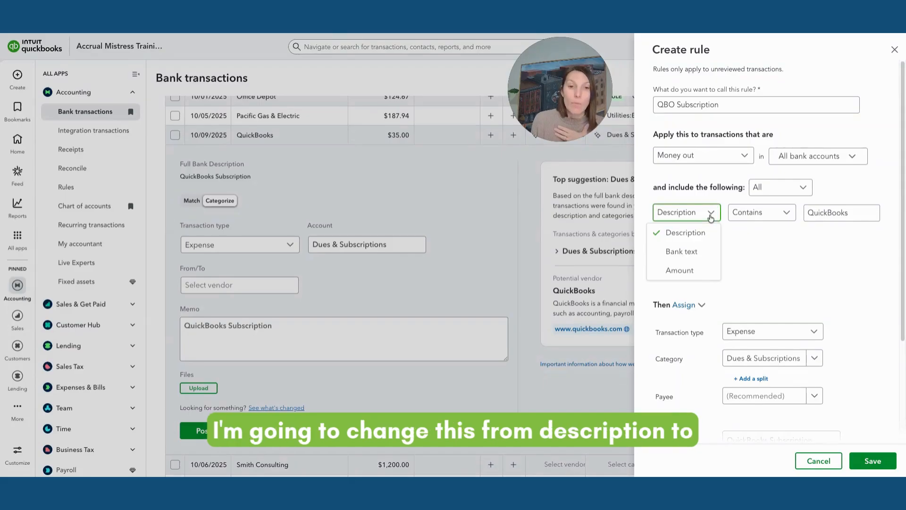
pyautogui.click(686, 251)
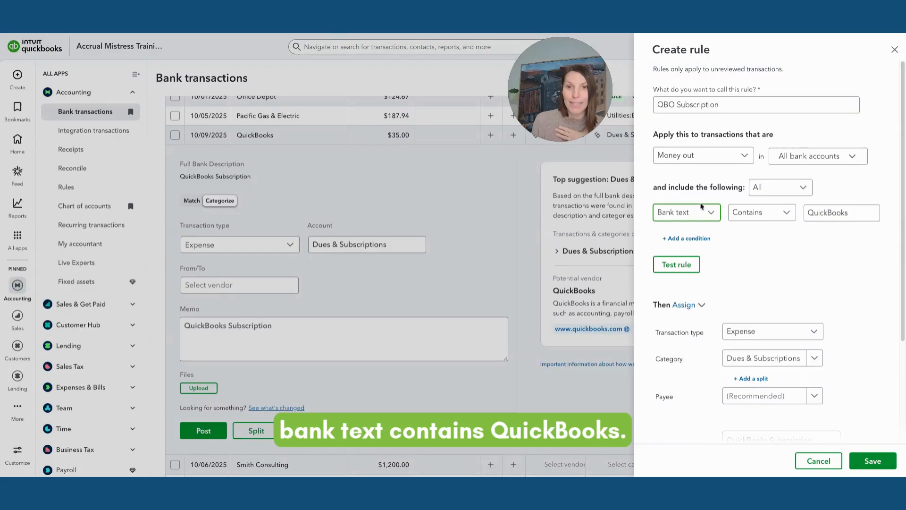
pyautogui.click(867, 216)
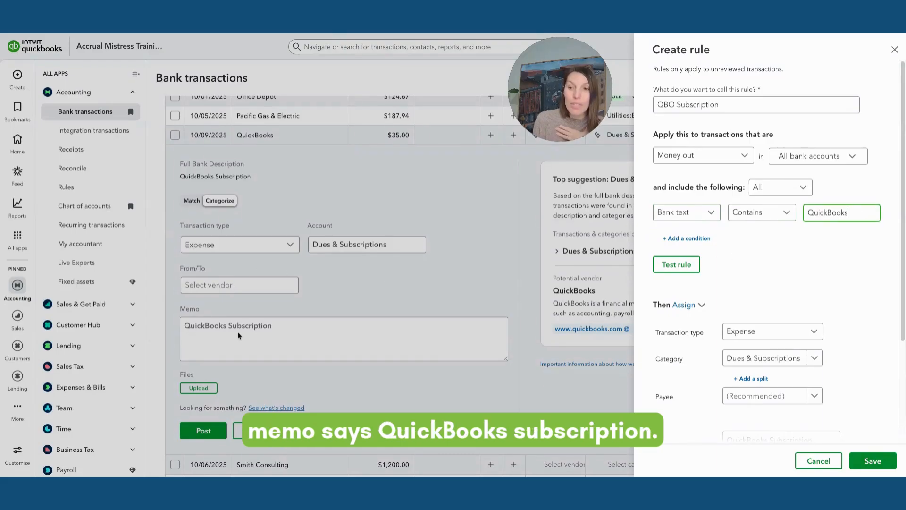
pyautogui.write('Sub')
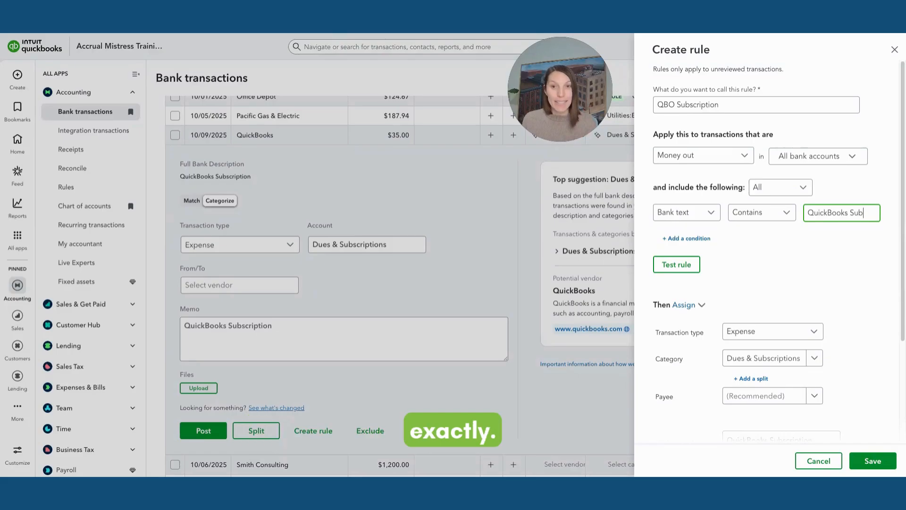
# Add a second condition to the rule requiring the Amount to equal 35
pyautogui.click(688, 239)
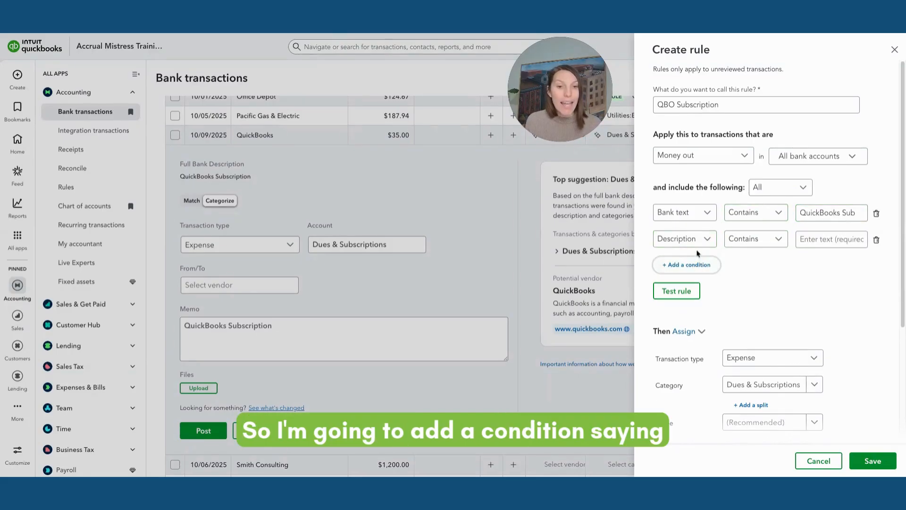
pyautogui.click(697, 241)
pyautogui.click(687, 293)
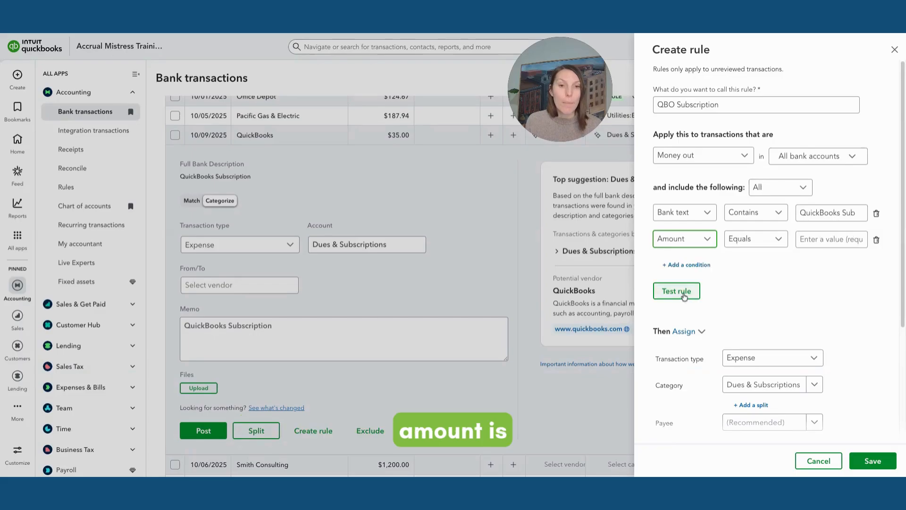
pyautogui.click(742, 236)
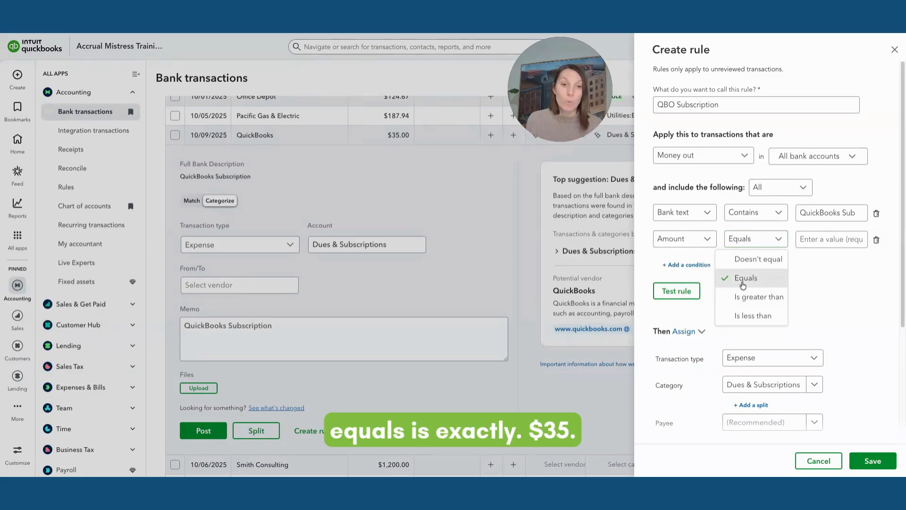
pyautogui.click(743, 279)
pyautogui.click(808, 239)
pyautogui.write('35')
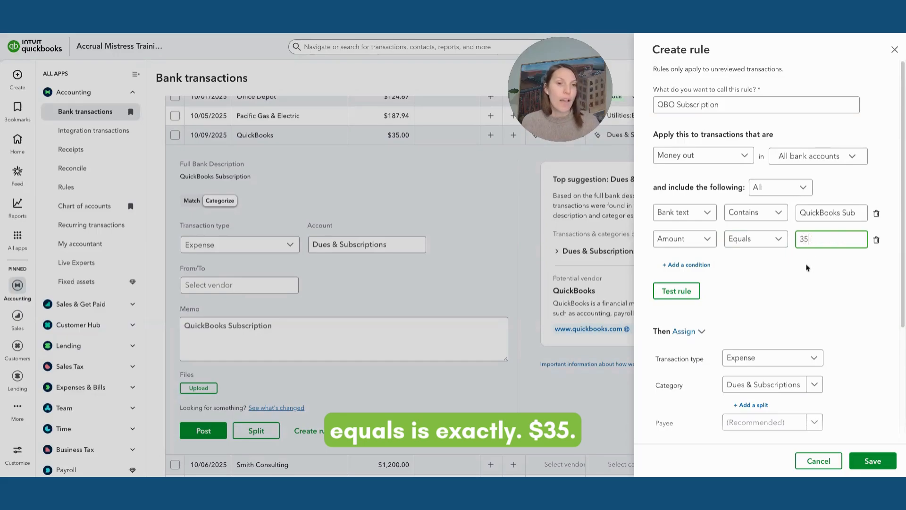
pyautogui.click(804, 282)
# Add QuickBooks as a new vendor and assign it as the rule's payee
pyautogui.scroll(-1, 716, 278)
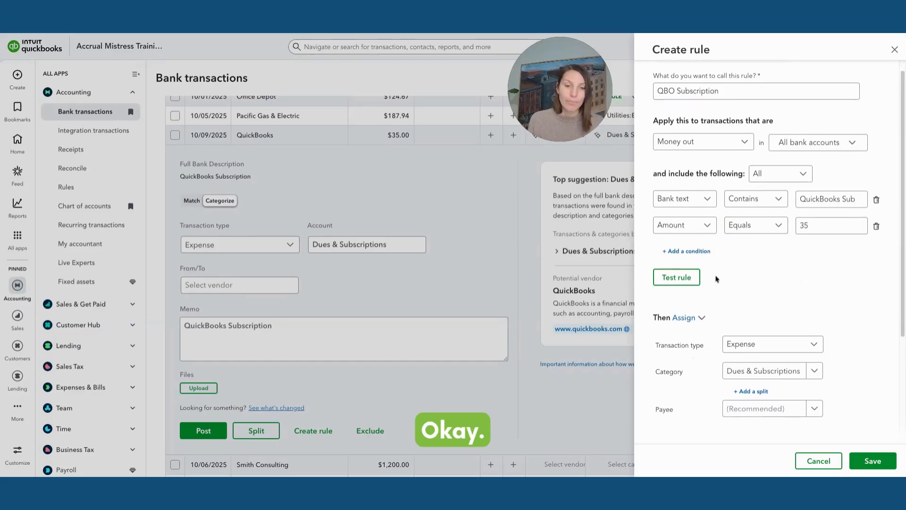
pyautogui.scroll(-1, 716, 279)
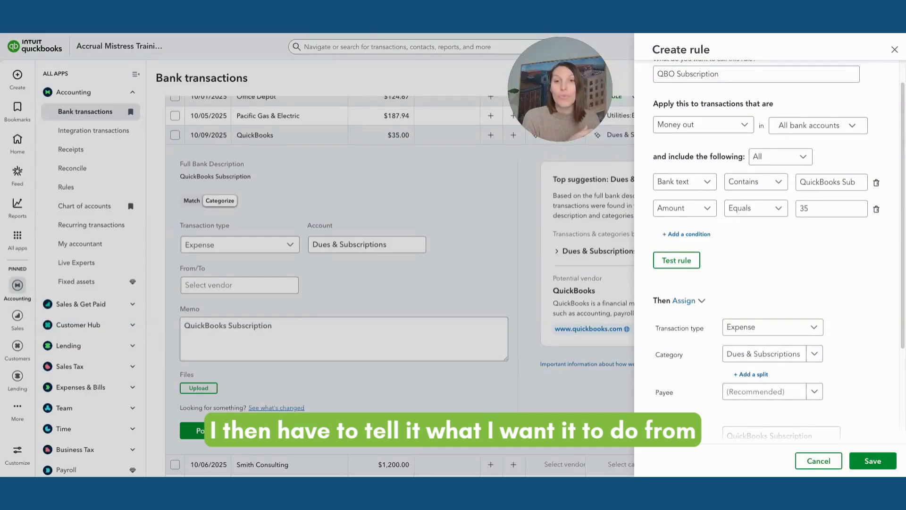
pyautogui.scroll(-2, 717, 268)
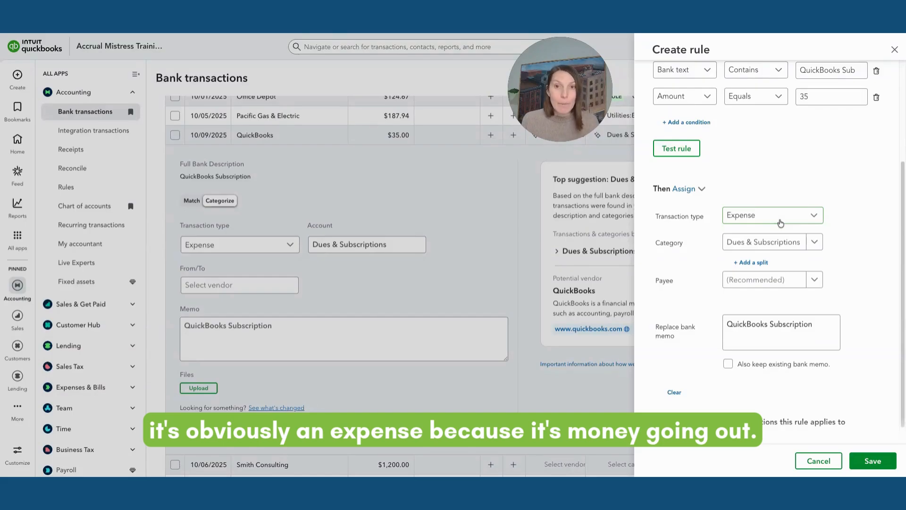
pyautogui.click(761, 283)
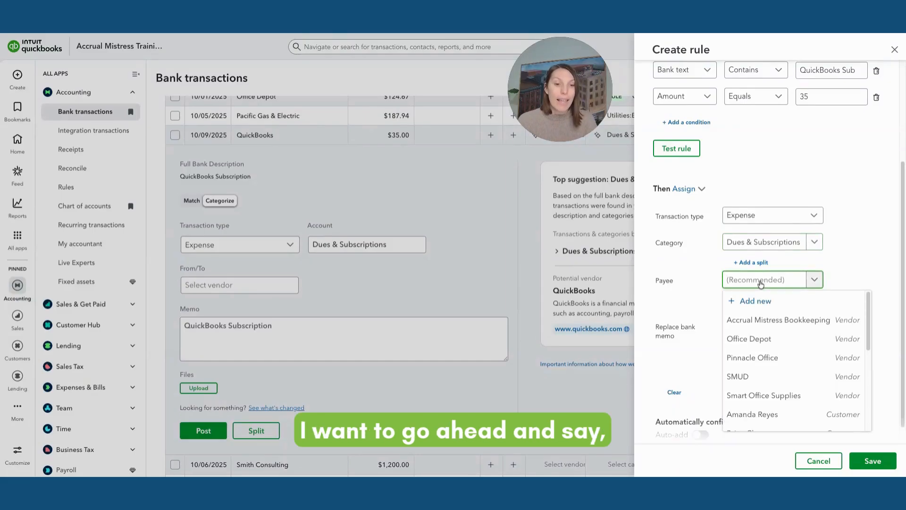
pyautogui.write('Quick')
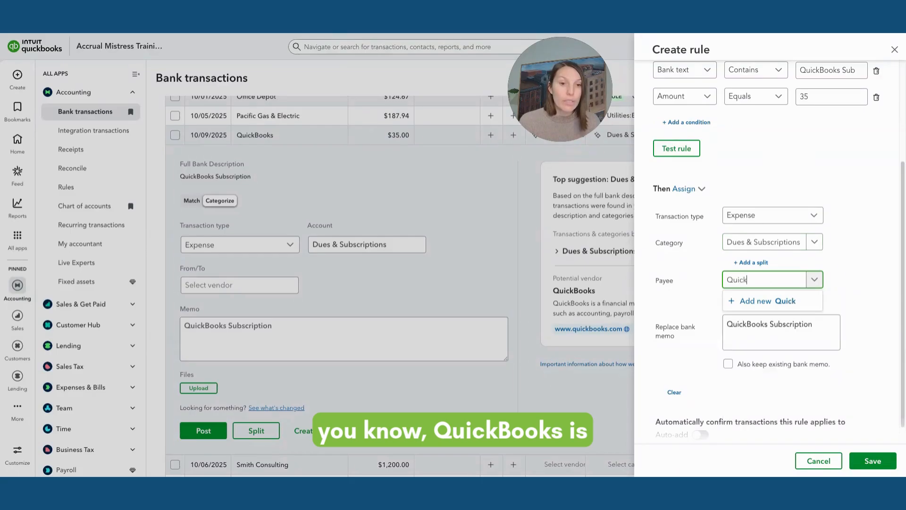
pyautogui.write('Books')
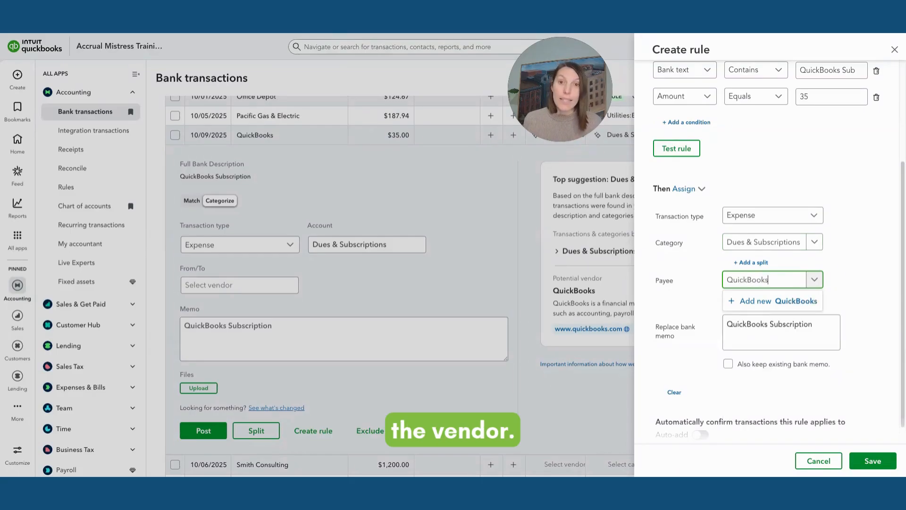
pyautogui.click(777, 302)
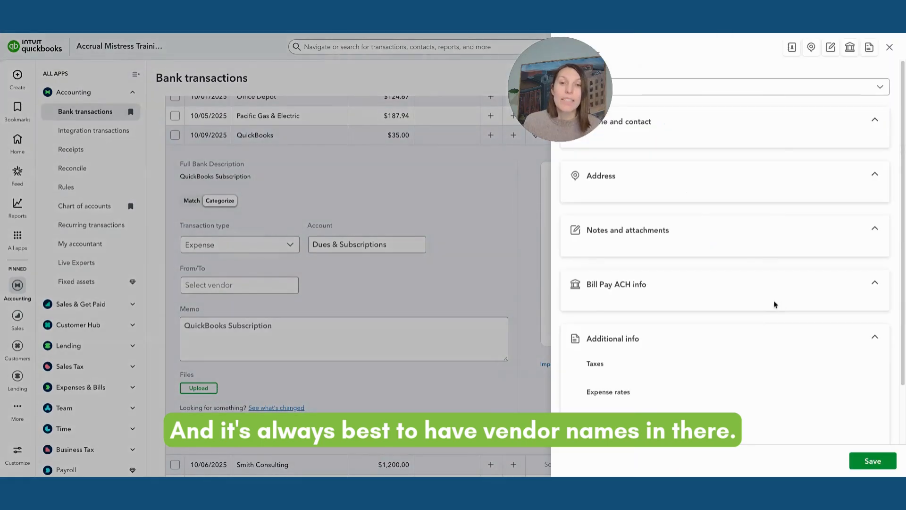
pyautogui.click(864, 466)
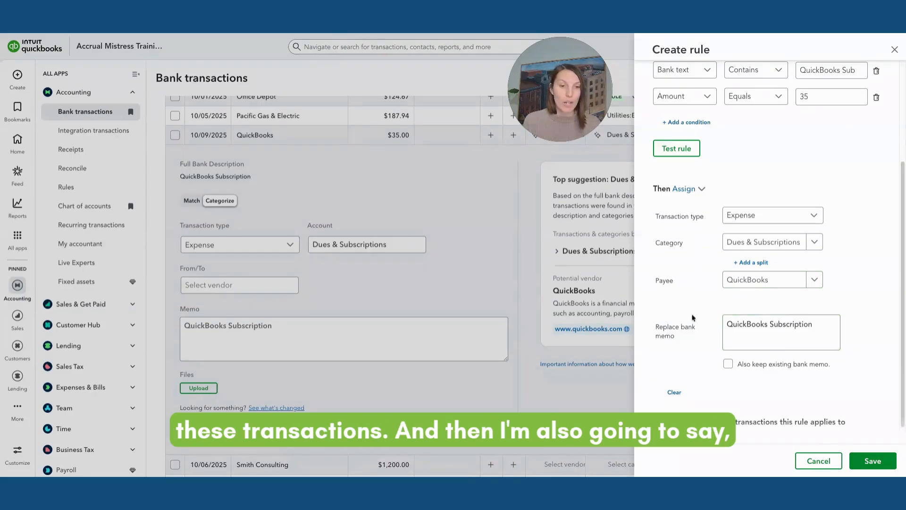
# Set the rule to also keep the existing bank memo
pyautogui.click(728, 364)
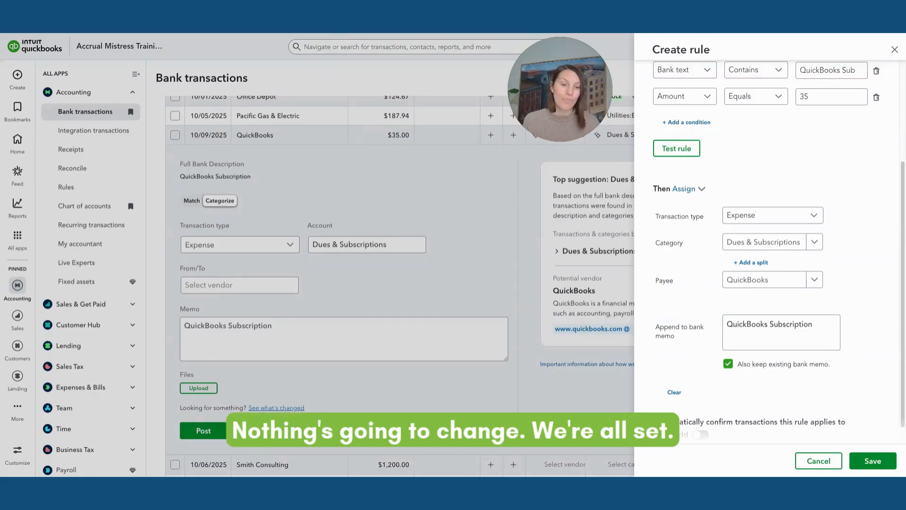
pyautogui.scroll(-1, 766, 250)
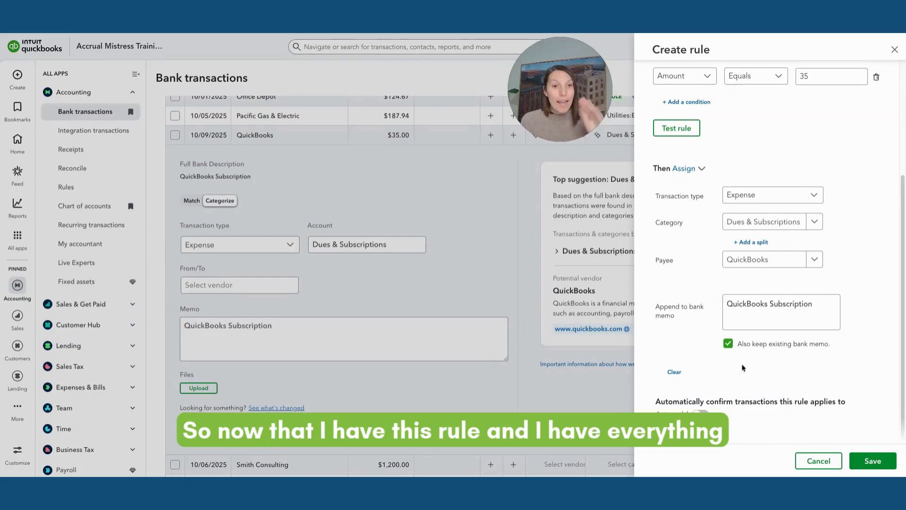
pyautogui.scroll(1, 741, 370)
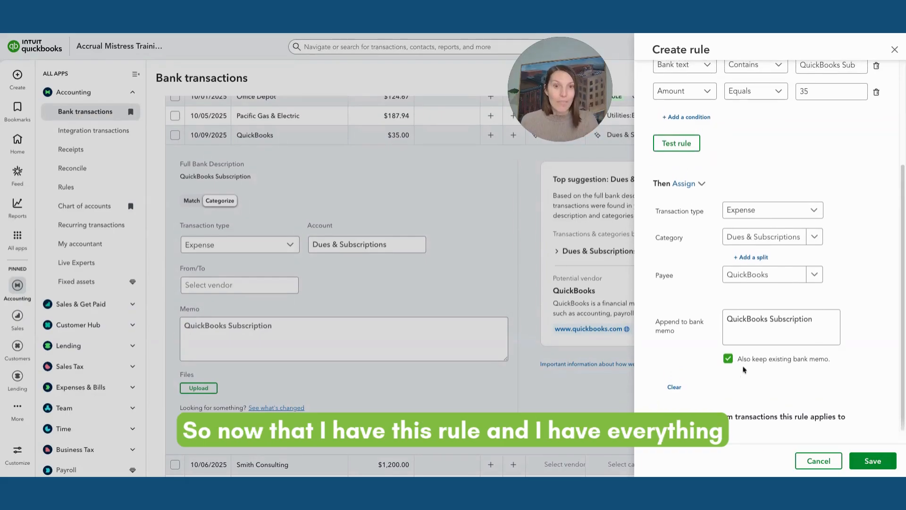
pyautogui.scroll(-1, 755, 377)
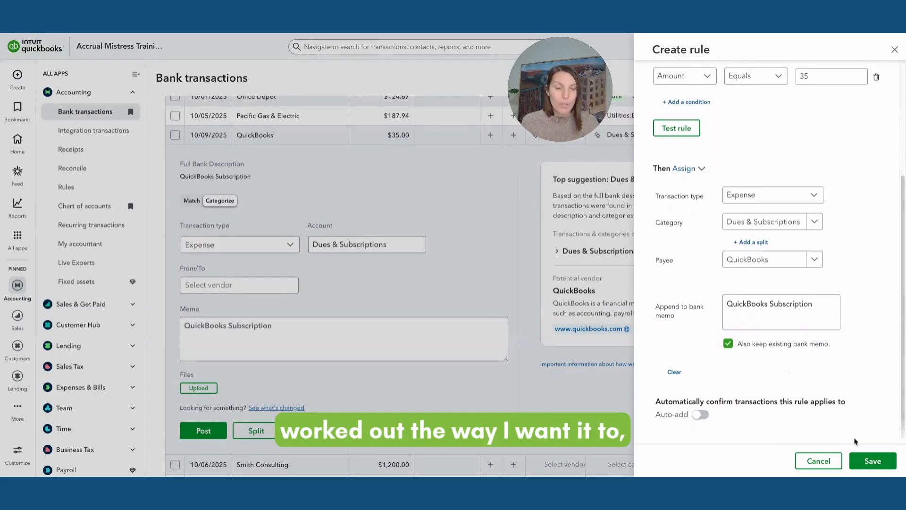
# Save the new QBO Subscription bank rule
pyautogui.click(886, 468)
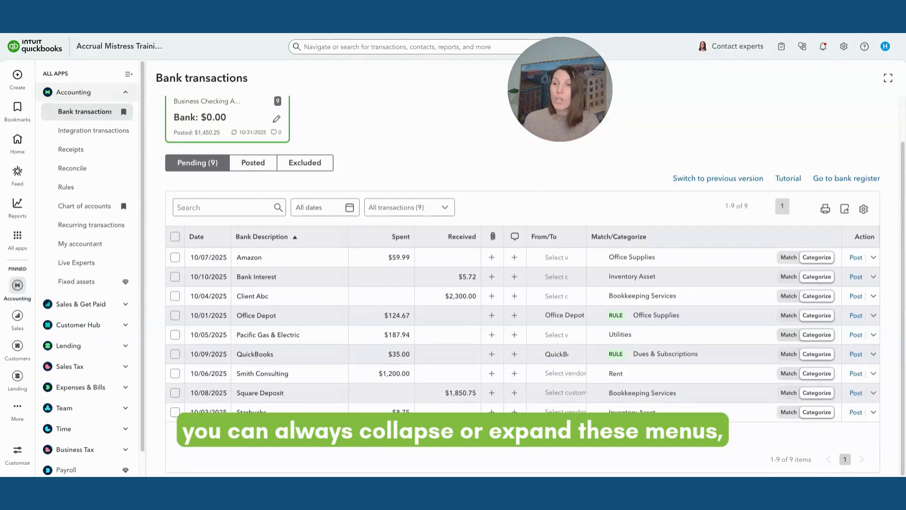
pyautogui.click(77, 93)
pyautogui.click(78, 93)
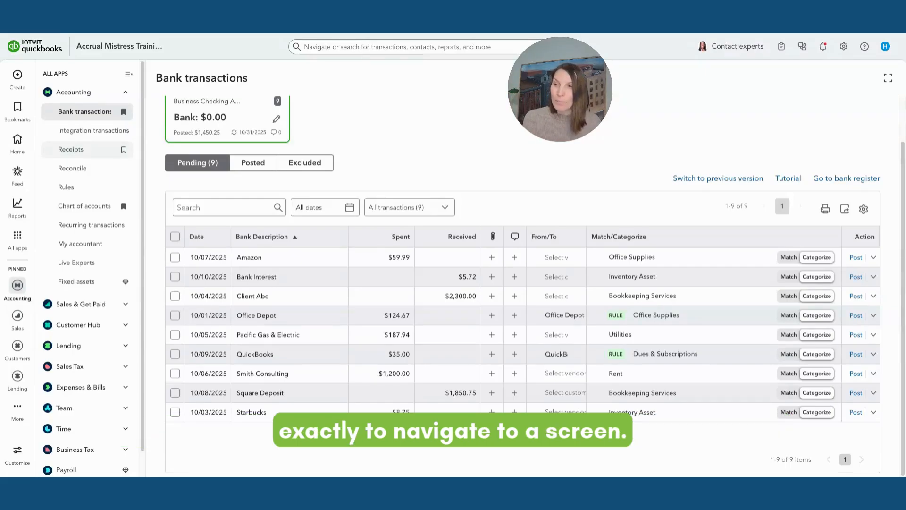
# Turn on Auto-add for the existing QBO Subscription rule and save it
pyautogui.click(75, 192)
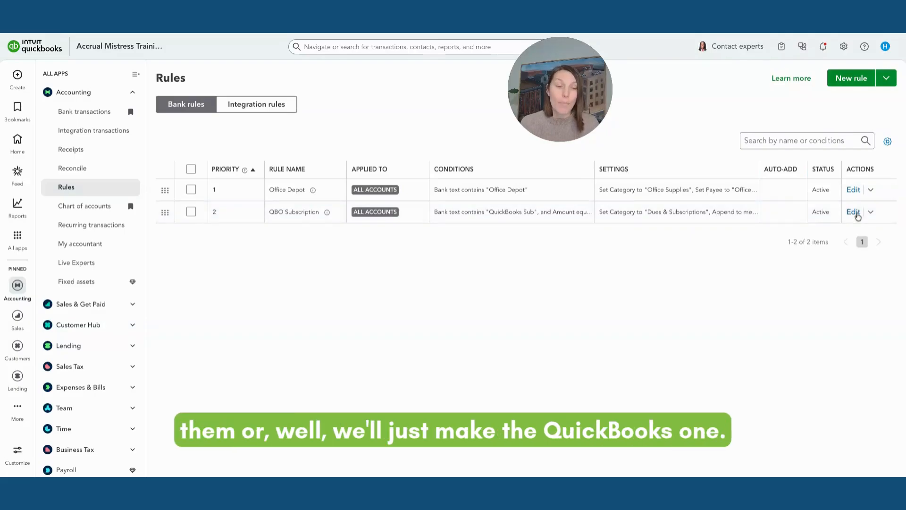
pyautogui.click(853, 212)
pyautogui.scroll(-3, 743, 256)
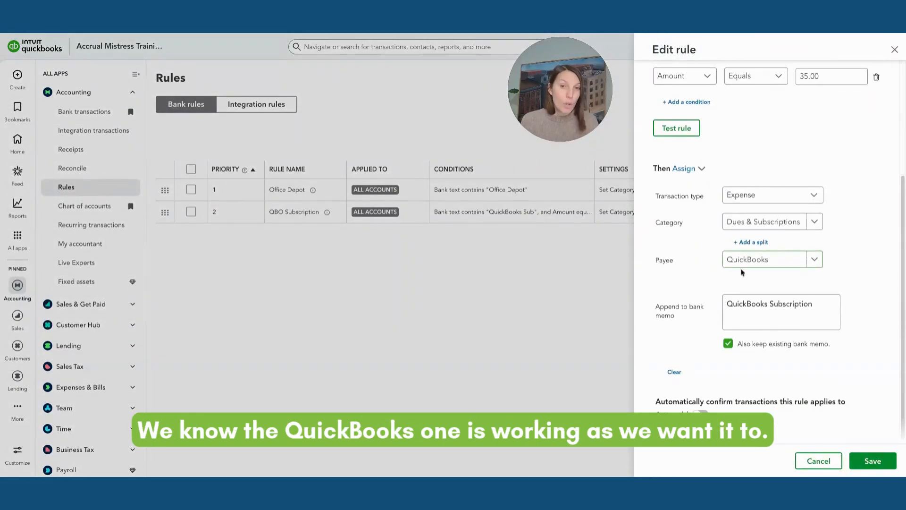
pyautogui.click(698, 416)
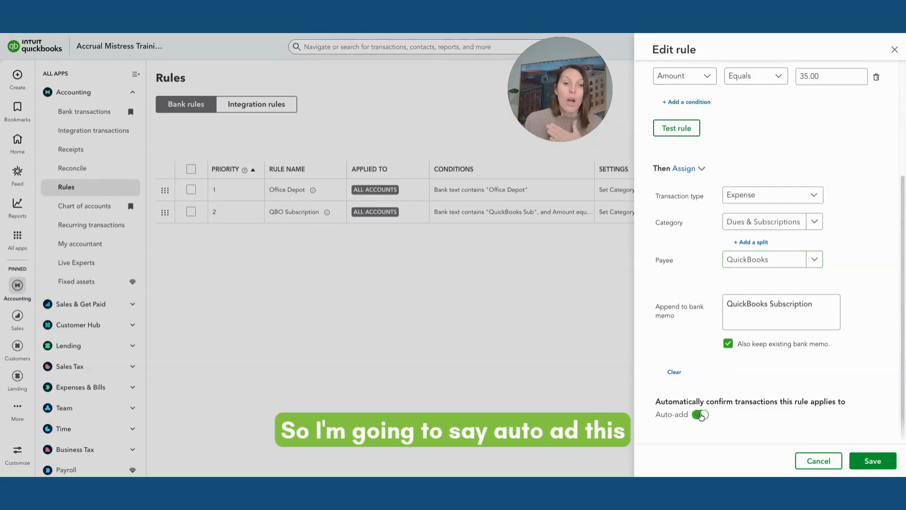
pyautogui.click(883, 462)
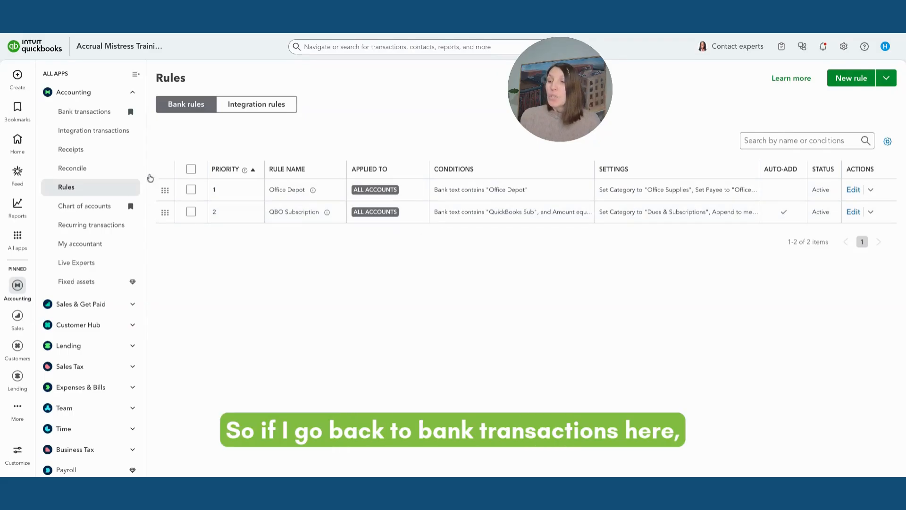
# Review the pending bank transactions for the Business Checking Account and dismiss the payroll promotion
pyautogui.click(106, 115)
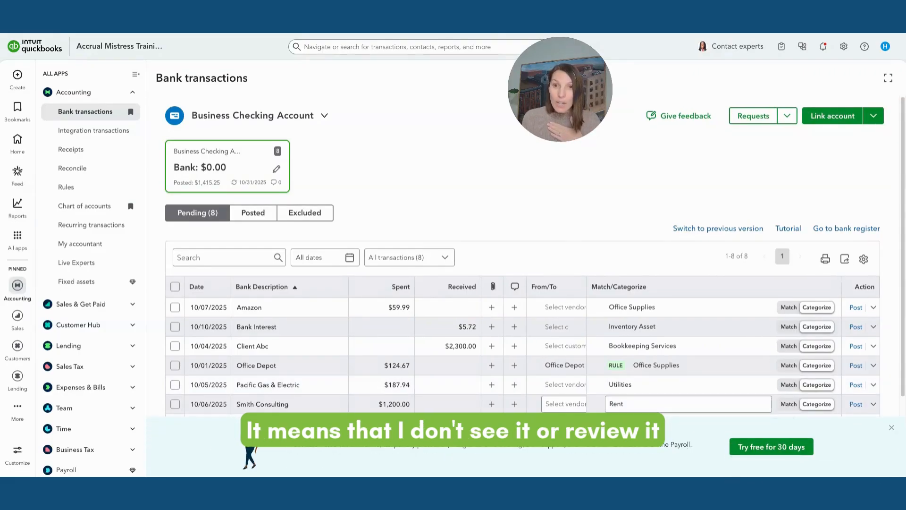
pyautogui.scroll(-1, 492, 392)
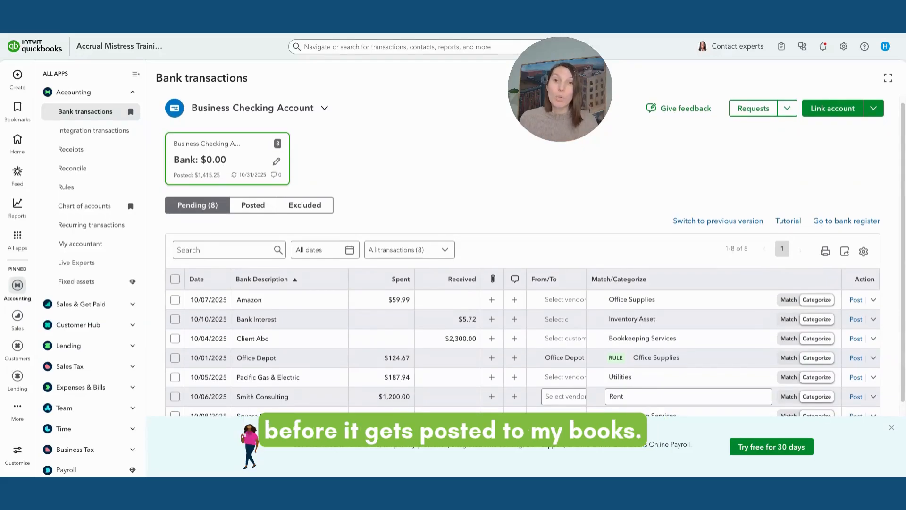
pyautogui.scroll(-2, 722, 367)
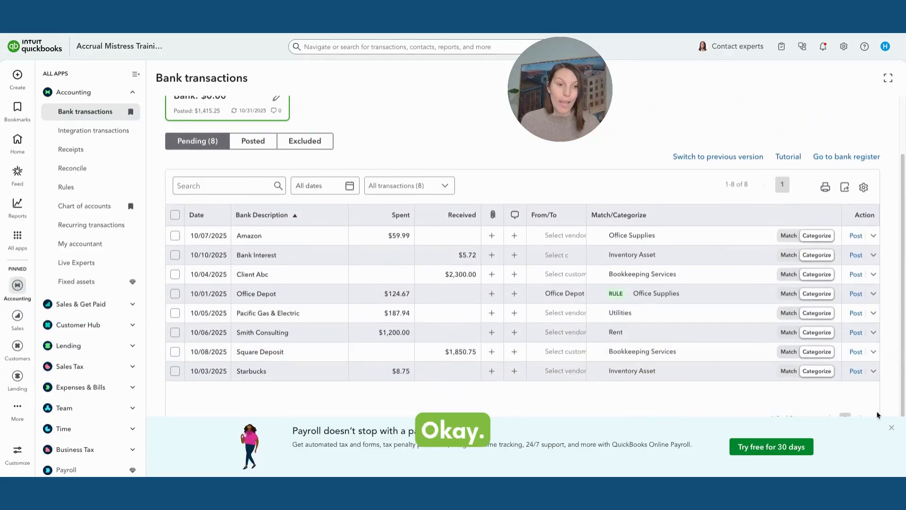
pyautogui.click(892, 428)
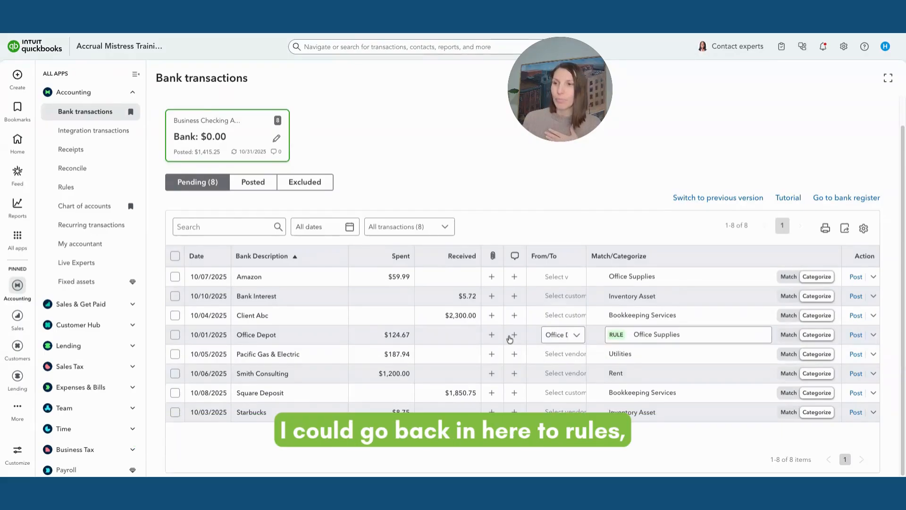
# Add a second condition to the Office Depot rule requiring the Amount to be less than 150, and save the rule
pyautogui.click(92, 190)
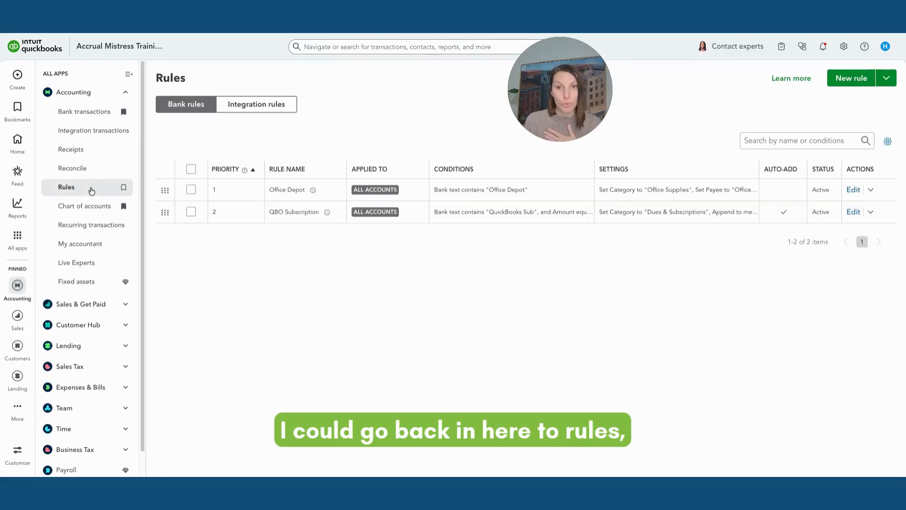
pyautogui.click(853, 190)
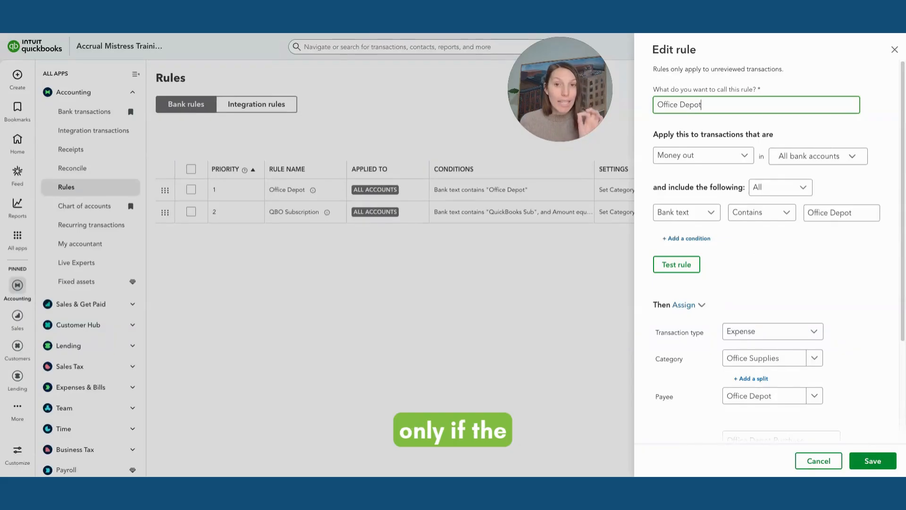
pyautogui.click(685, 238)
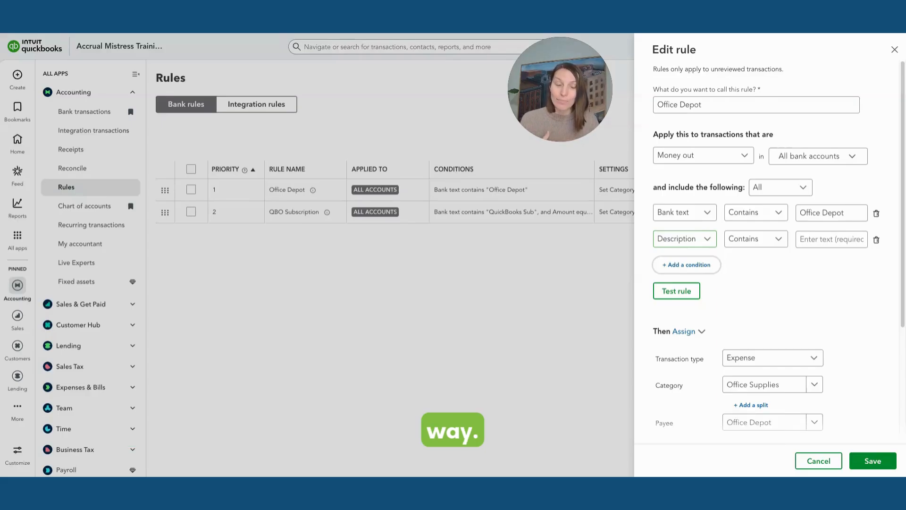
pyautogui.click(684, 239)
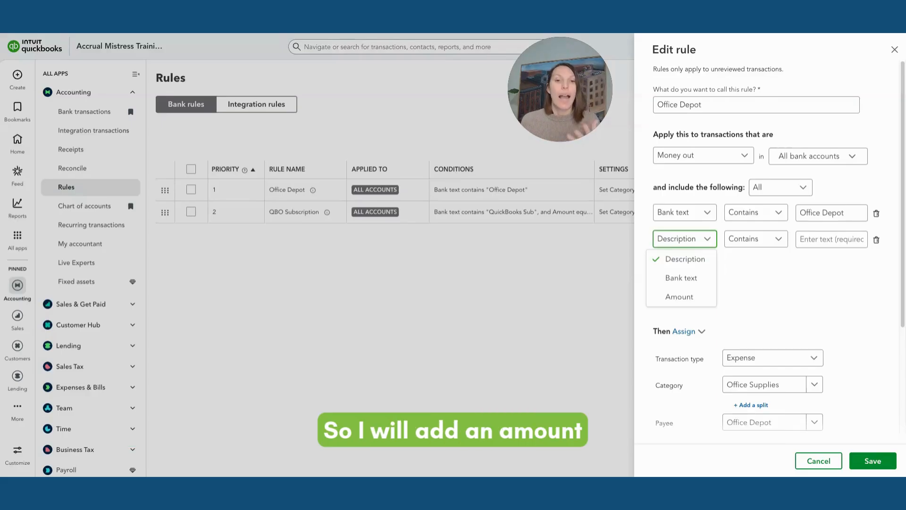
pyautogui.click(677, 302)
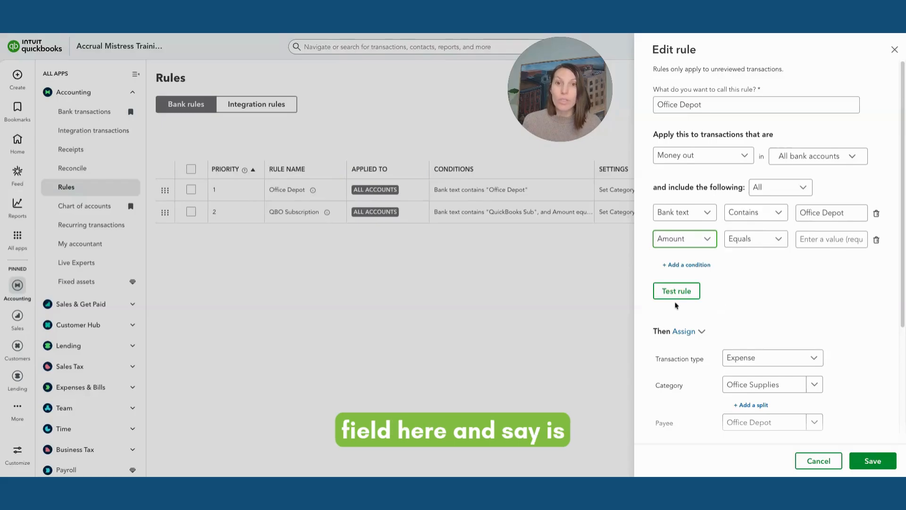
pyautogui.click(744, 241)
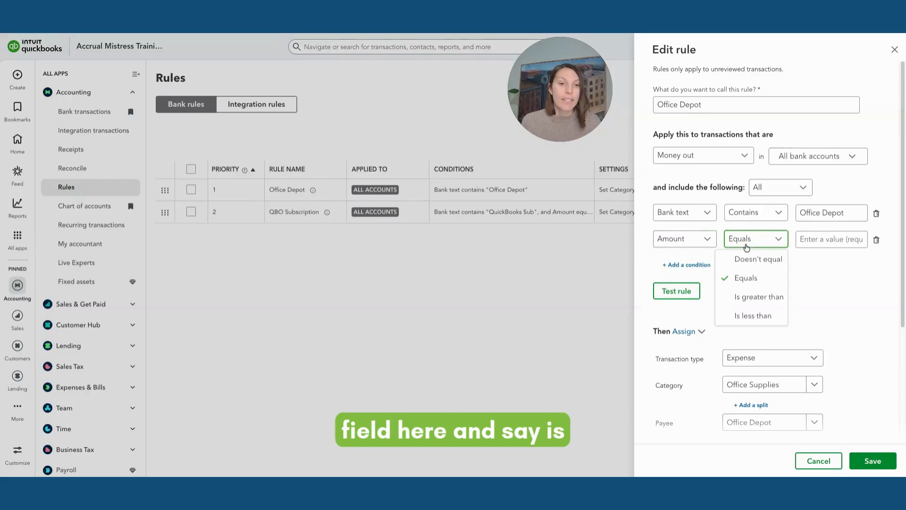
pyautogui.click(742, 317)
pyautogui.click(806, 245)
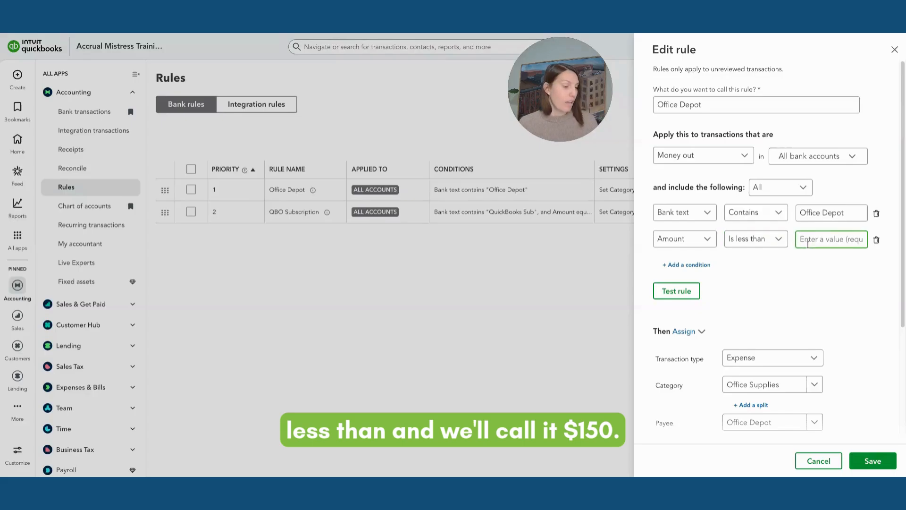
pyautogui.write('150')
pyautogui.click(800, 275)
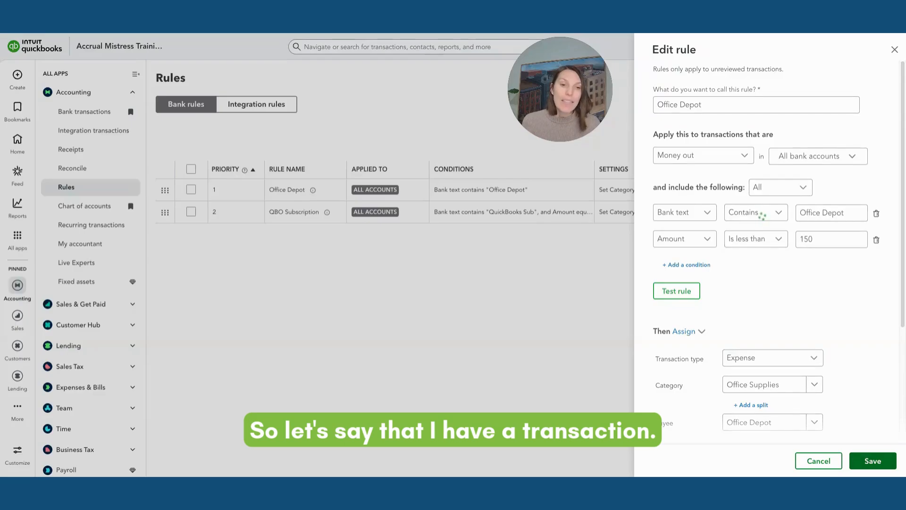
pyautogui.click(872, 460)
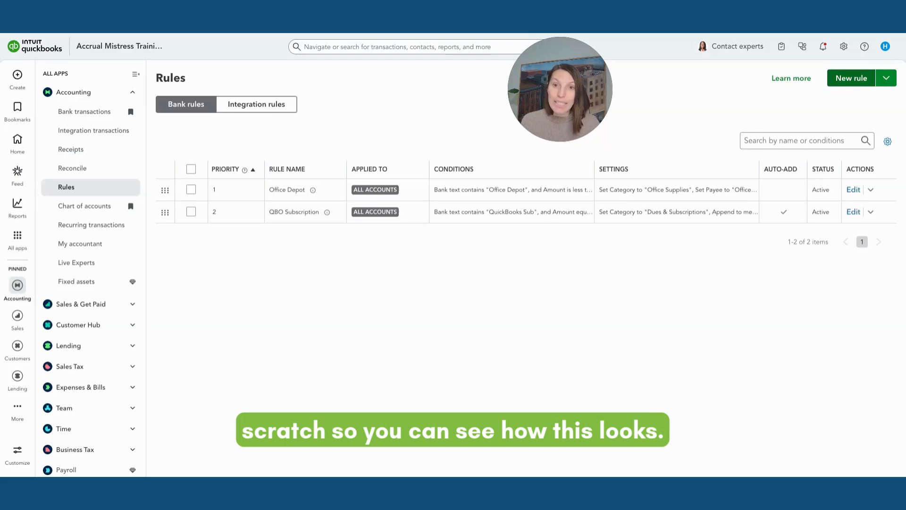
# Start a new bank rule named "Gas Station 1"
pyautogui.click(852, 78)
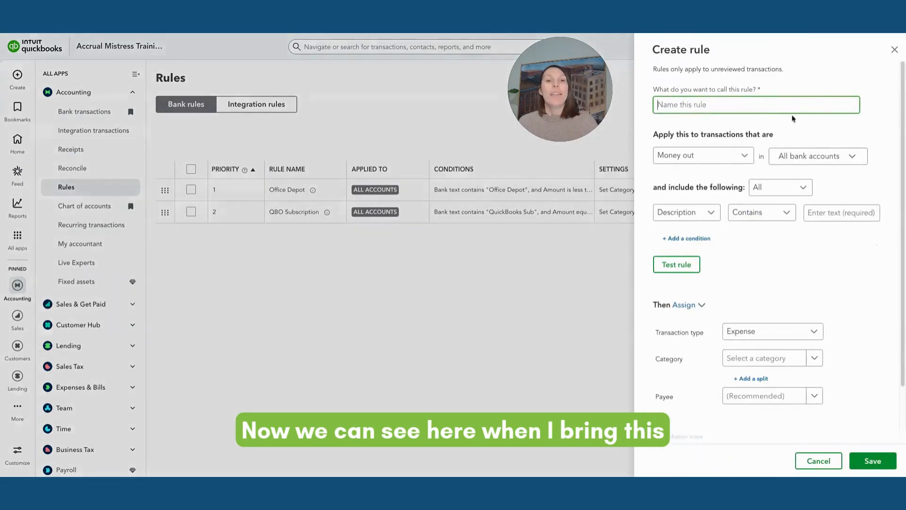
pyautogui.scroll(-1, 722, 281)
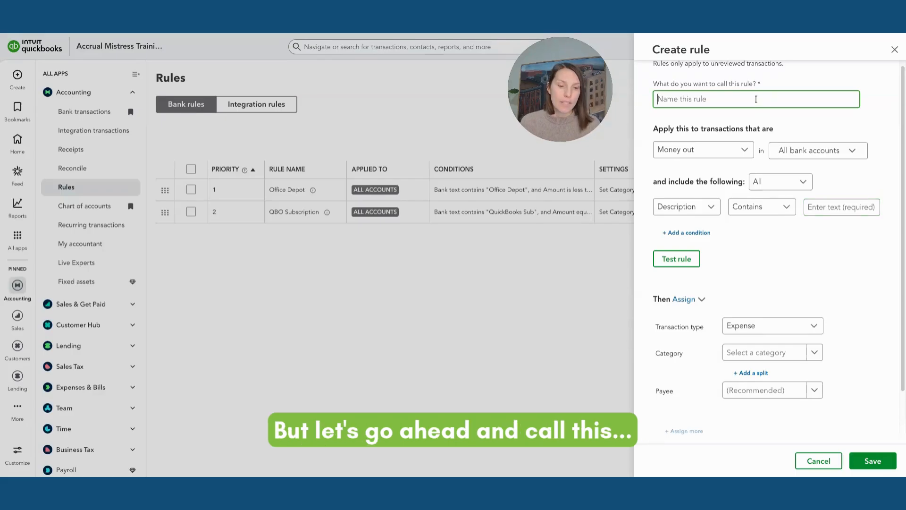
pyautogui.write('Gas Sta')
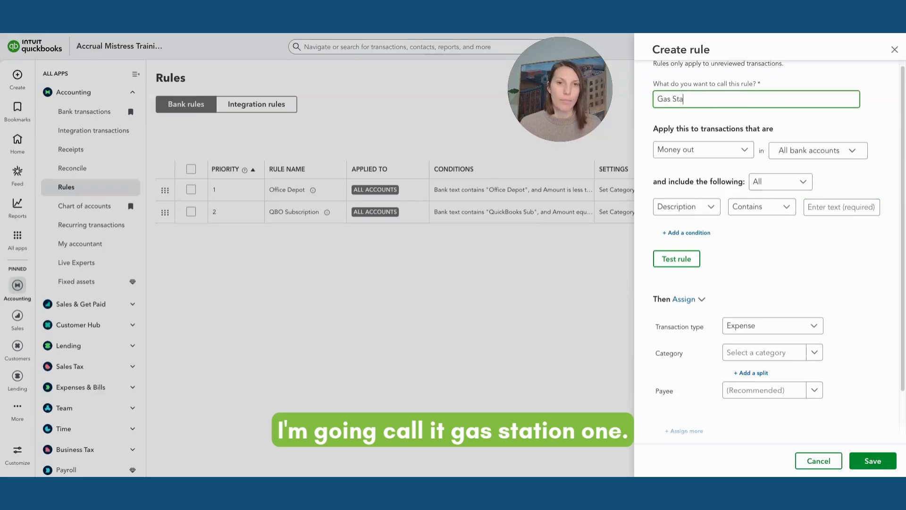
pyautogui.write('tion 1')
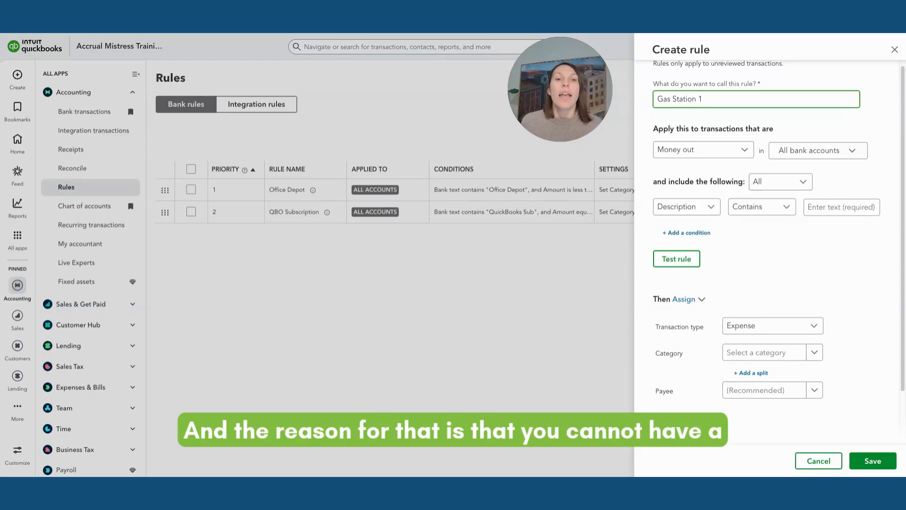
pyautogui.click(754, 125)
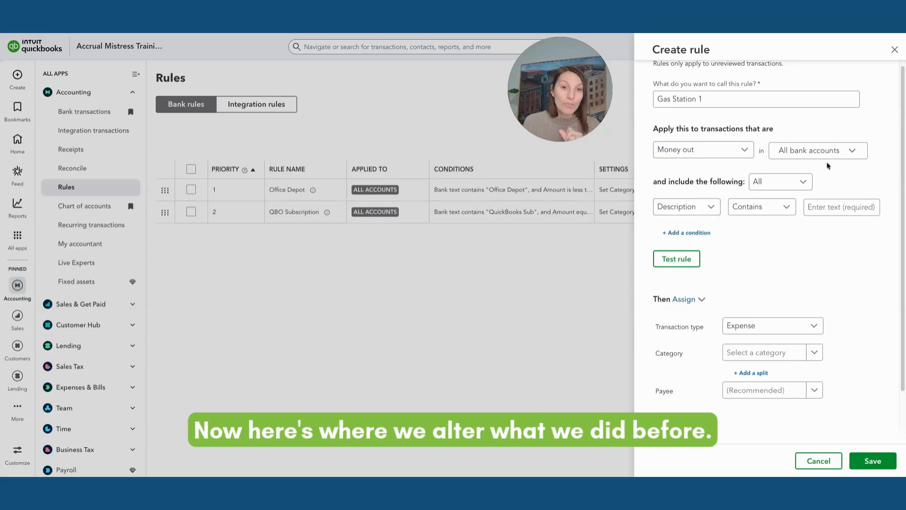
# Make the rule match any of its conditions, and set the first condition to Bank text containing "Chevron"
pyautogui.click(759, 184)
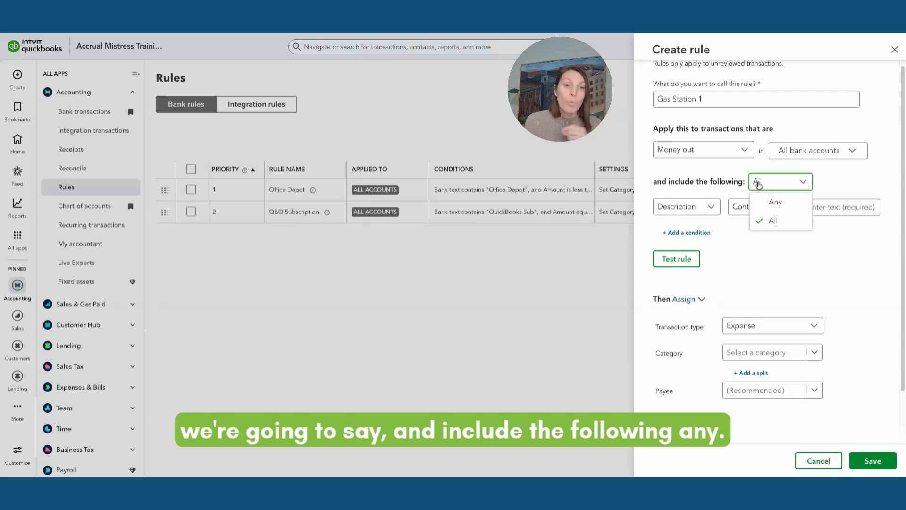
pyautogui.click(772, 201)
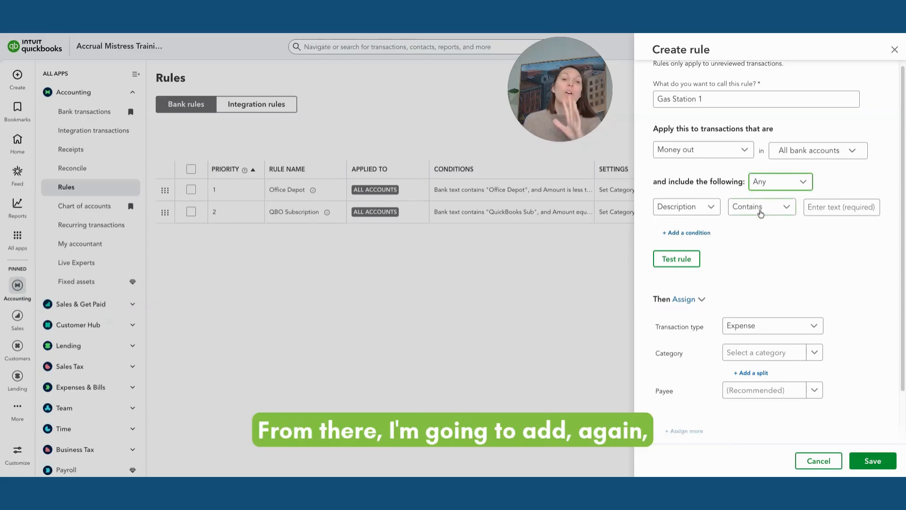
pyautogui.click(712, 208)
pyautogui.click(688, 250)
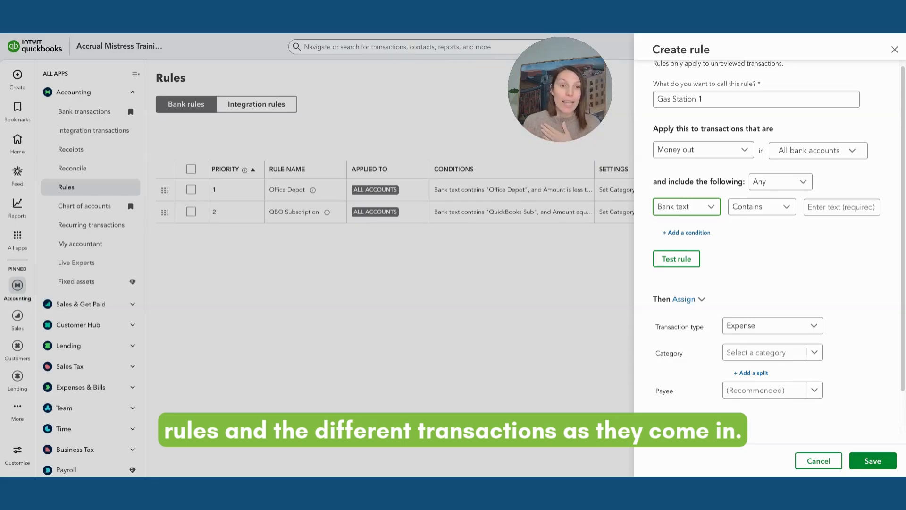
pyautogui.click(816, 206)
pyautogui.write('Ch')
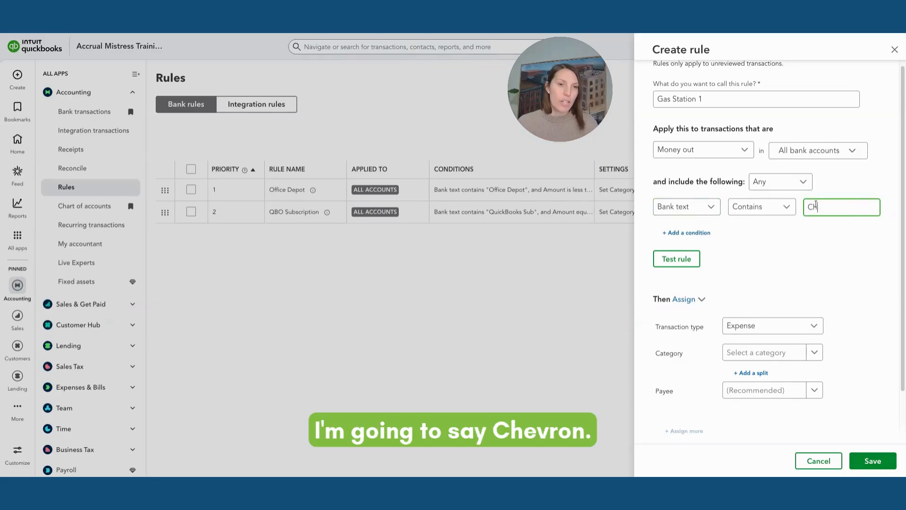
pyautogui.write('evron')
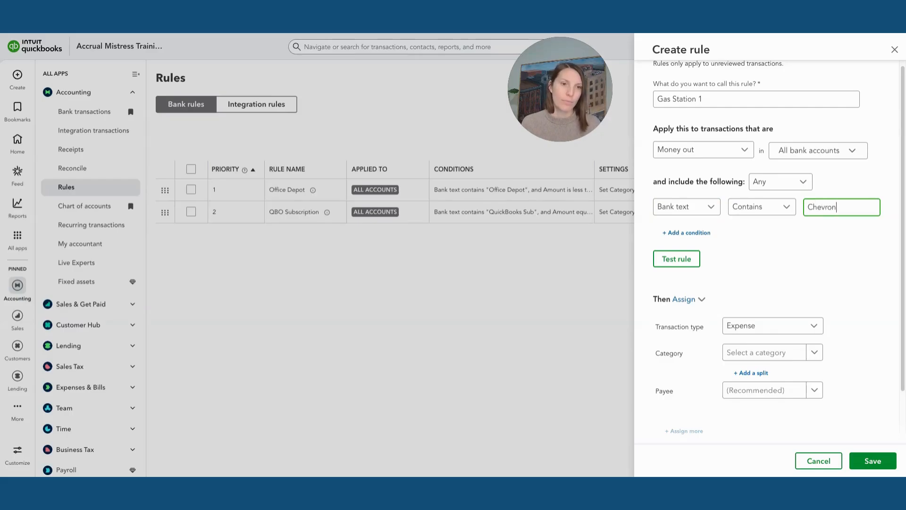
# Add a second condition to the gas station rule for Bank text containing "AMPM"
pyautogui.click(677, 232)
pyautogui.click(677, 233)
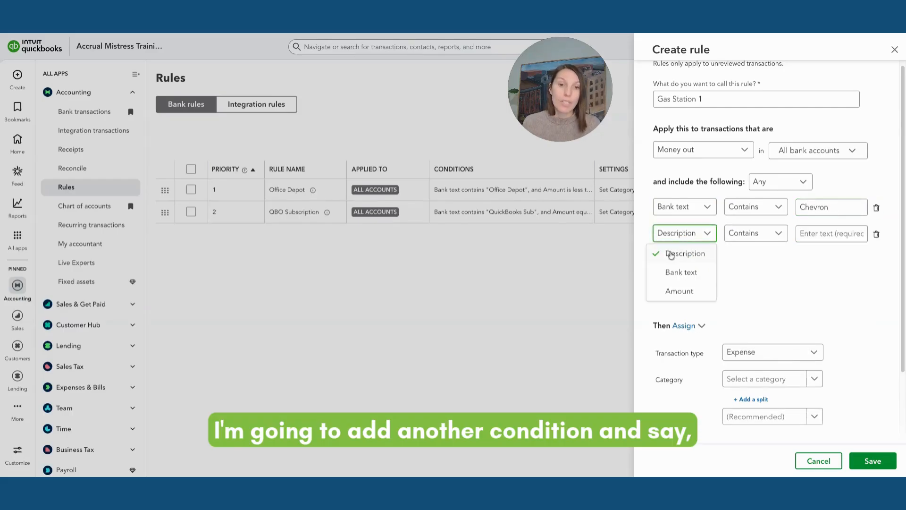
pyautogui.click(678, 271)
pyautogui.click(817, 232)
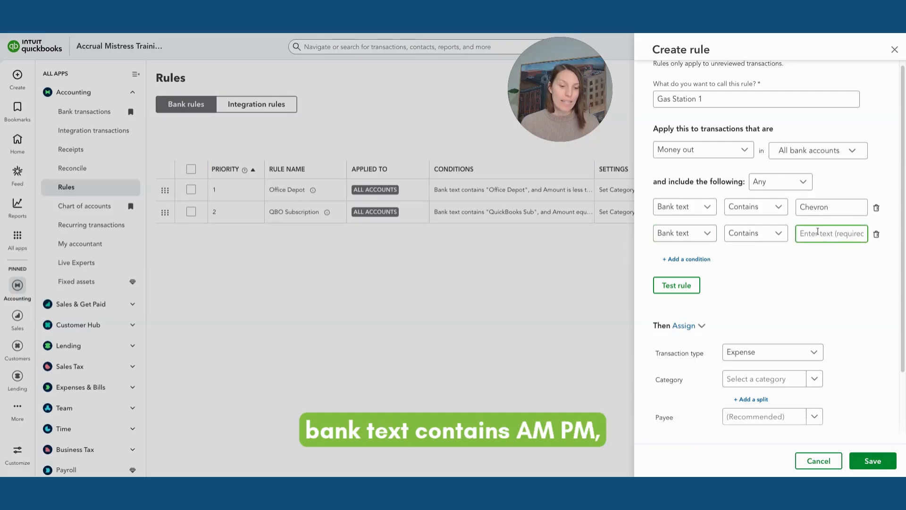
pyautogui.write('AMPM')
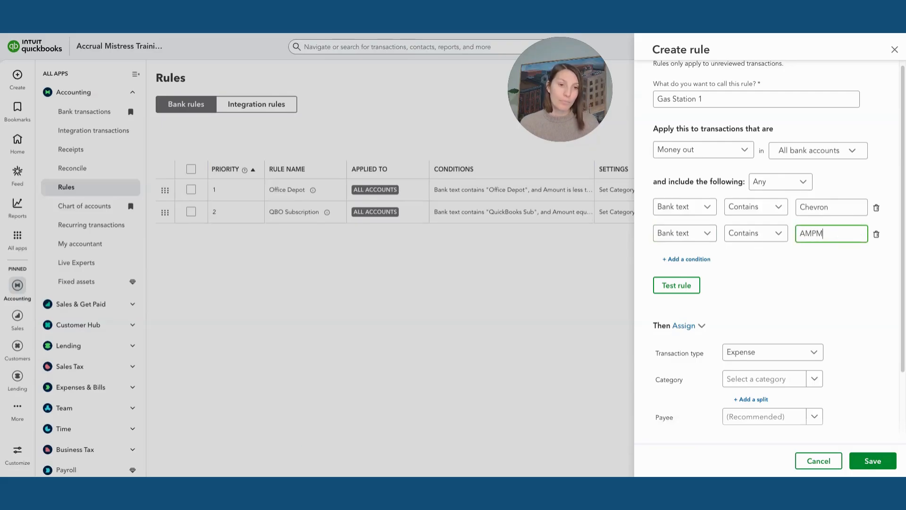
# Add a blank third condition and change the second condition's text to "Arco"
pyautogui.click(687, 259)
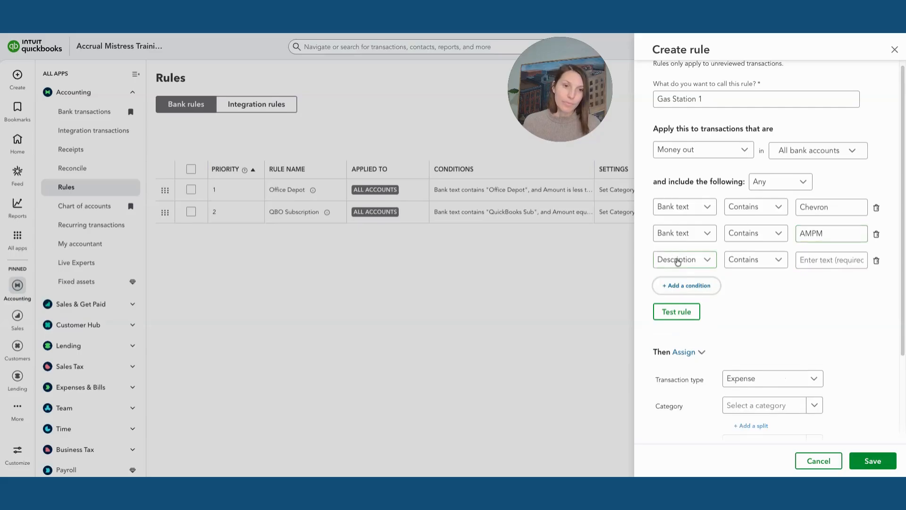
pyautogui.doubleClick(822, 232)
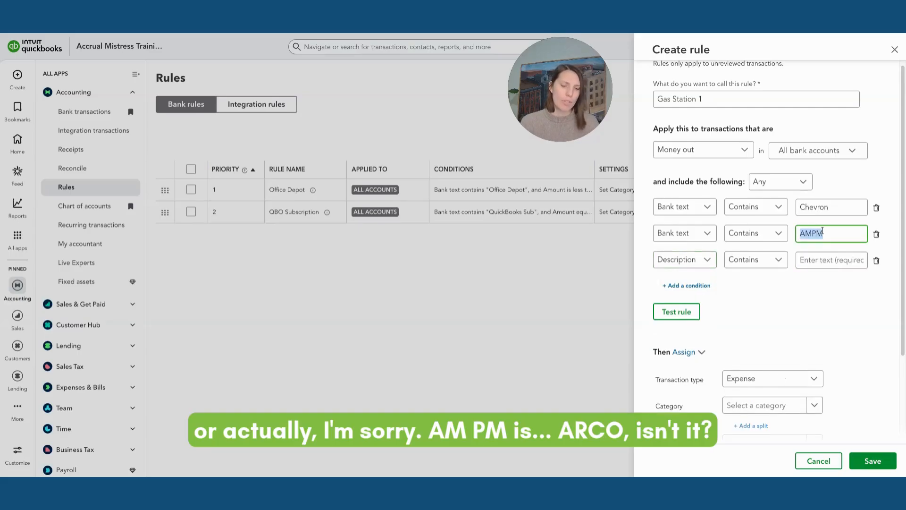
pyautogui.write('Arco')
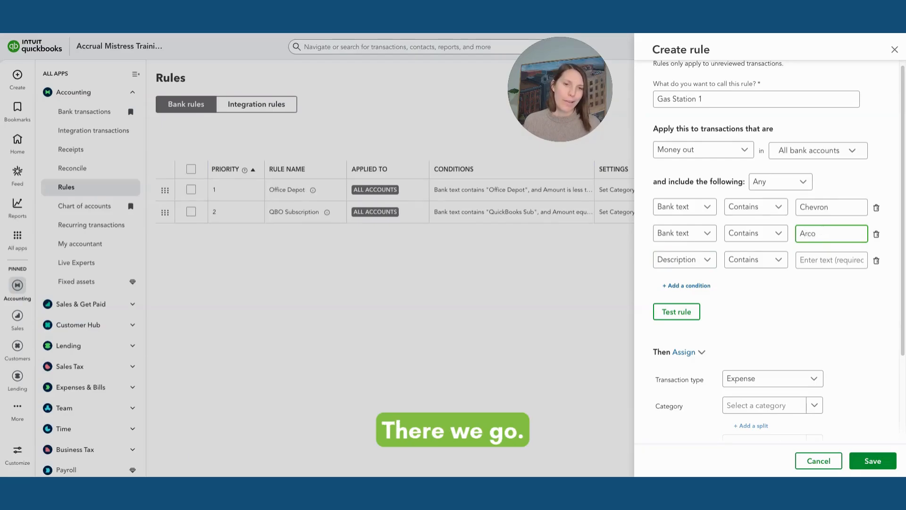
# Set the third condition of the gas station rule to Bank text containing "Safeway Fuel"
pyautogui.click(689, 265)
pyautogui.click(685, 299)
pyautogui.click(757, 260)
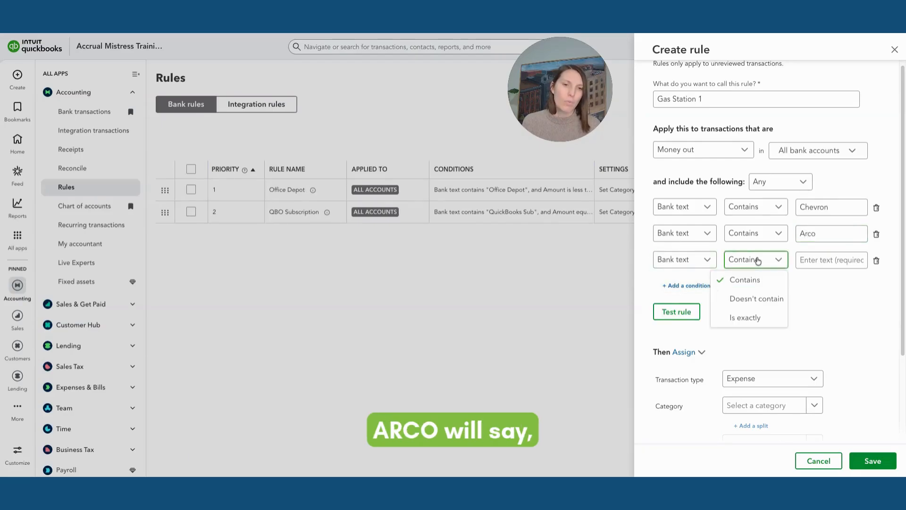
pyautogui.click(751, 278)
pyautogui.click(807, 263)
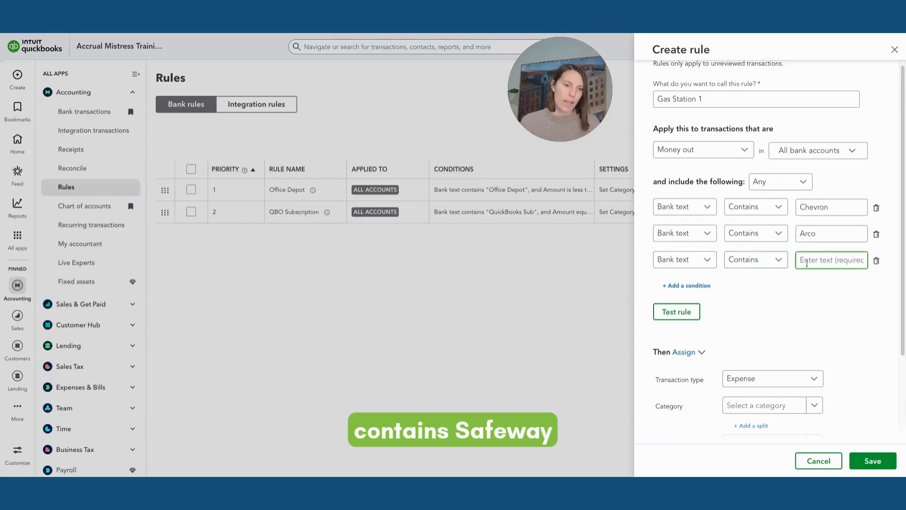
pyautogui.write('Safeway')
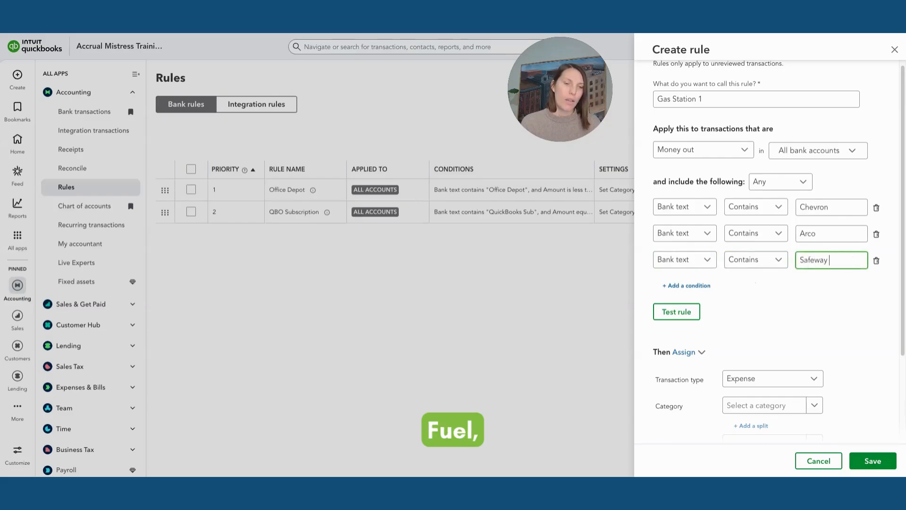
pyautogui.write(' Fuel')
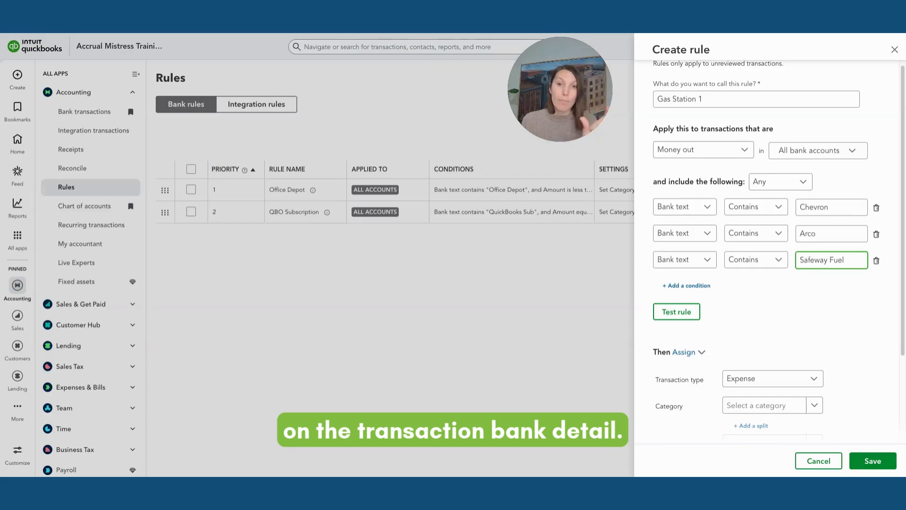
# Add a fourth condition for Bank text containing "76" and review which bank accounts the rule applies to
pyautogui.click(693, 285)
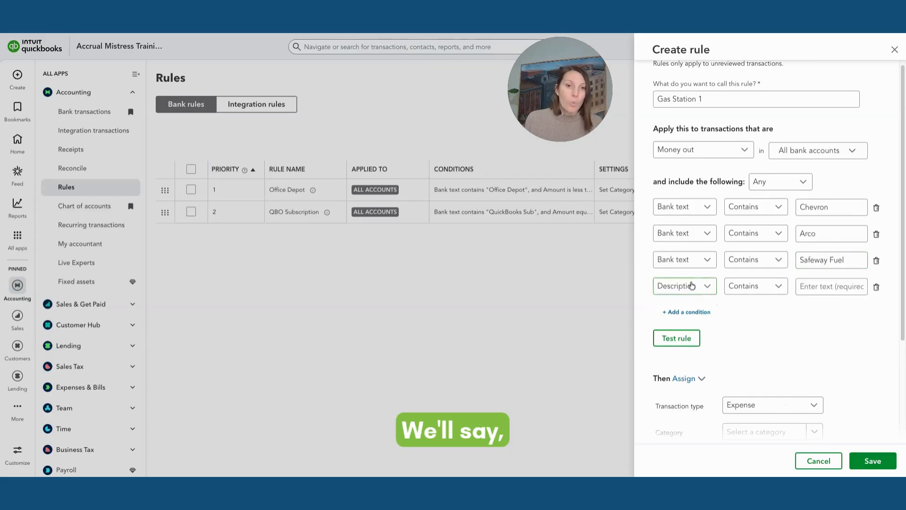
pyautogui.click(692, 285)
pyautogui.click(686, 320)
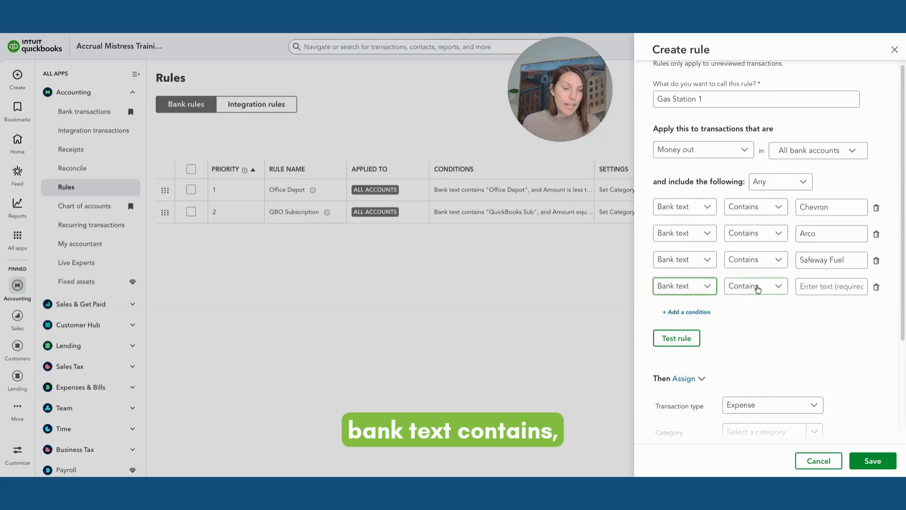
pyautogui.click(814, 285)
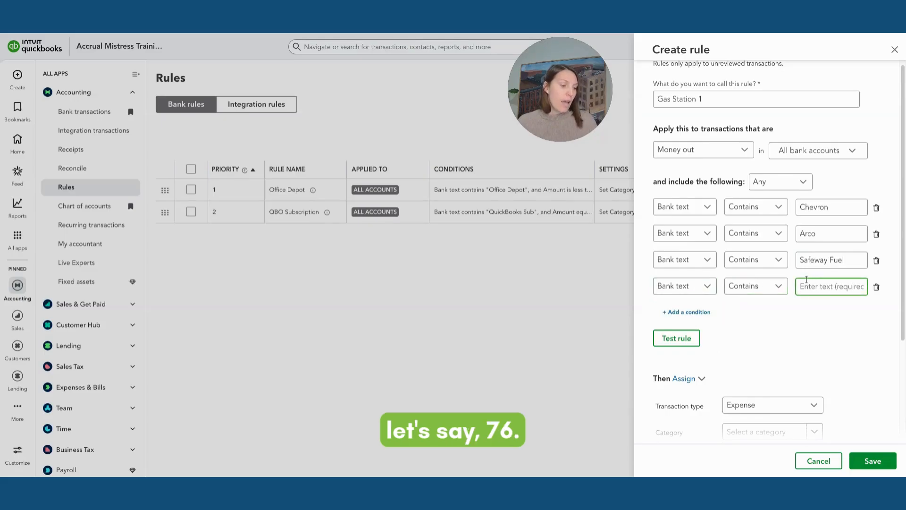
pyautogui.write('76')
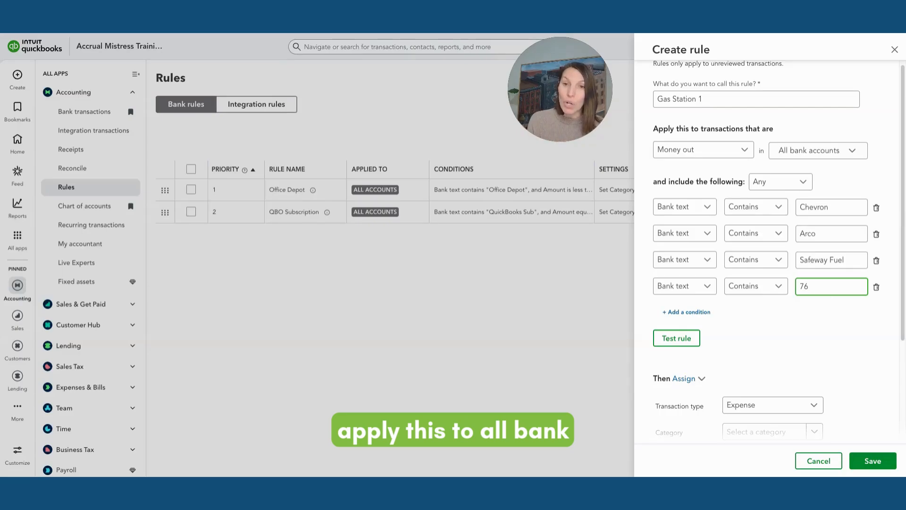
pyautogui.click(817, 151)
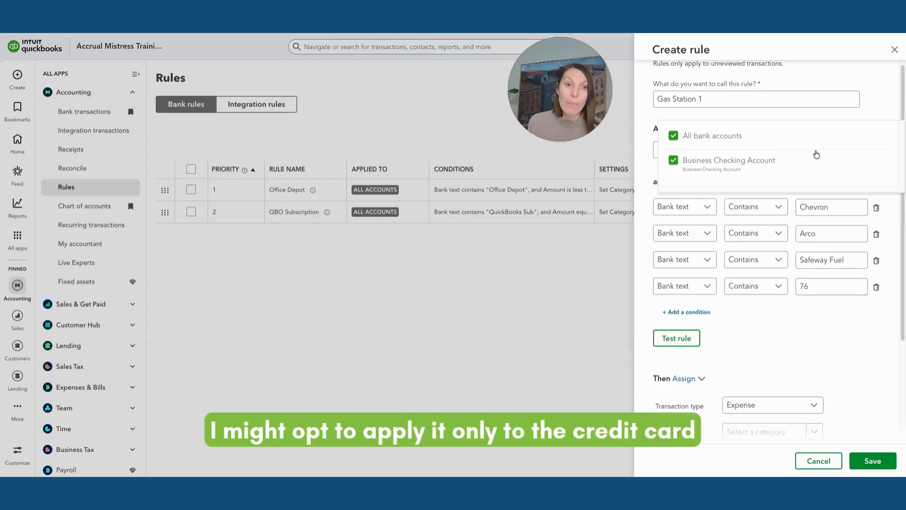
pyautogui.click(814, 116)
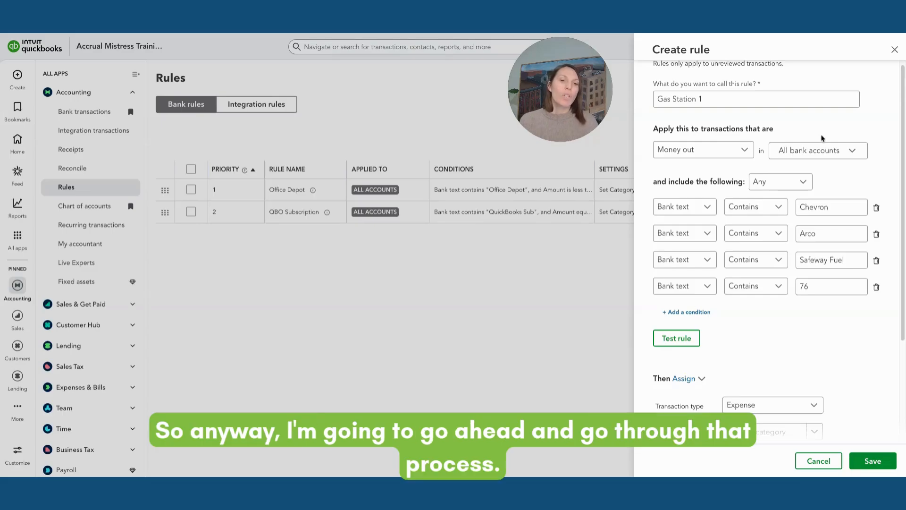
pyautogui.scroll(-1, 778, 249)
pyautogui.scroll(-3, 778, 250)
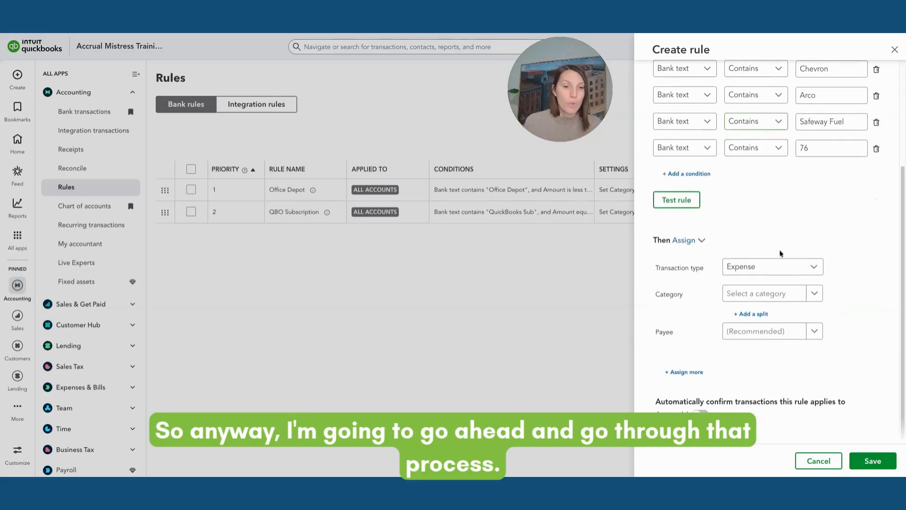
pyautogui.click(744, 300)
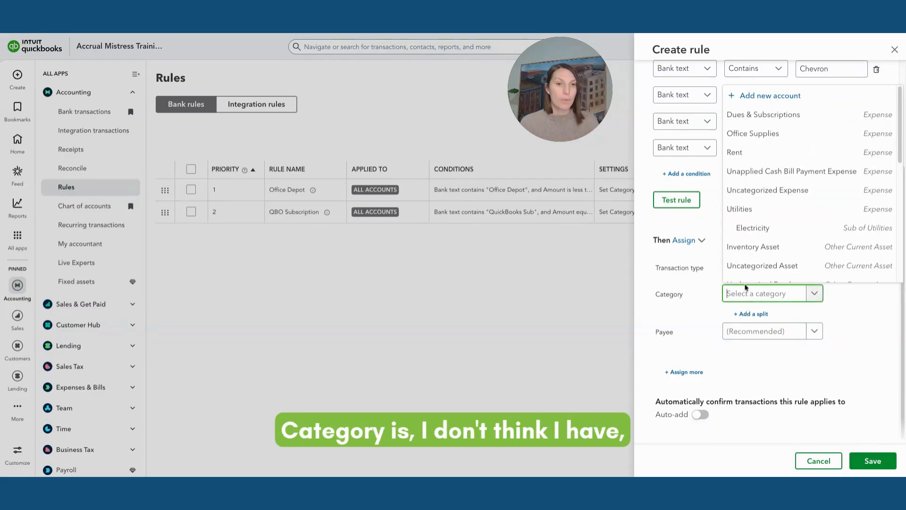
pyautogui.write('Car')
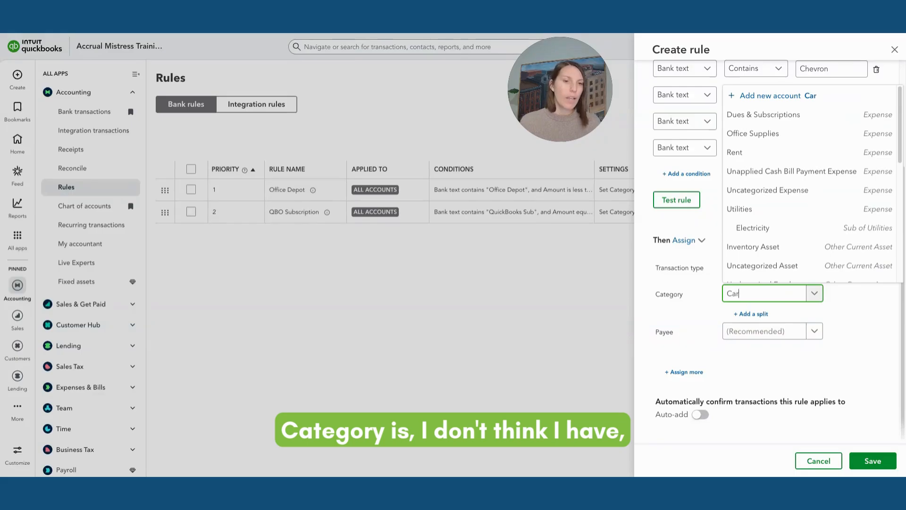
pyautogui.press('BackSpace')
pyautogui.press('BackSpace')
pyautogui.press('BackSpace')
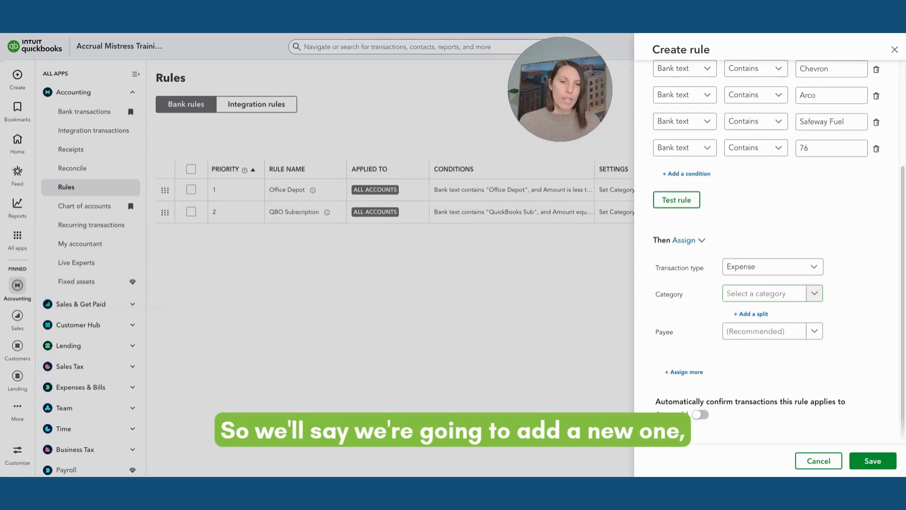
# Create and save a new account named "Fuel" from the rule's category choice, with account type Expenses and detail type Auto
pyautogui.click(815, 293)
pyautogui.click(755, 96)
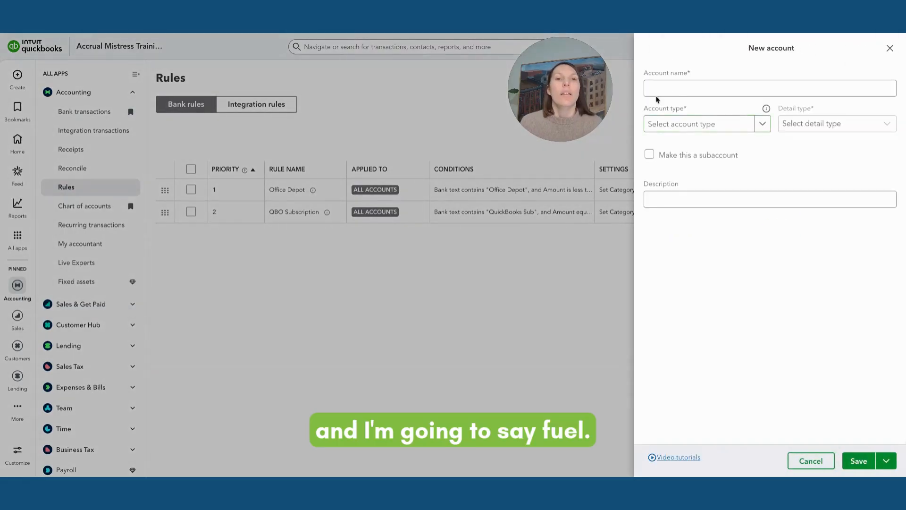
pyautogui.click(671, 91)
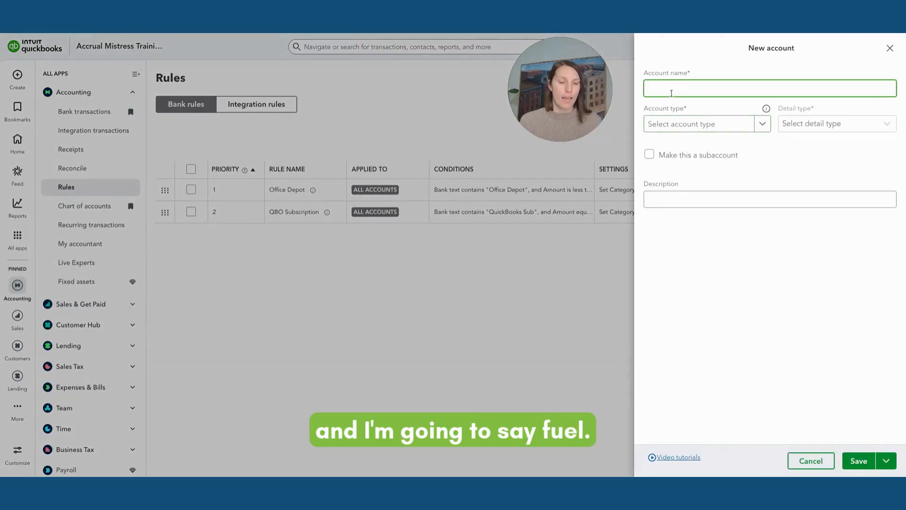
pyautogui.write('Fuel')
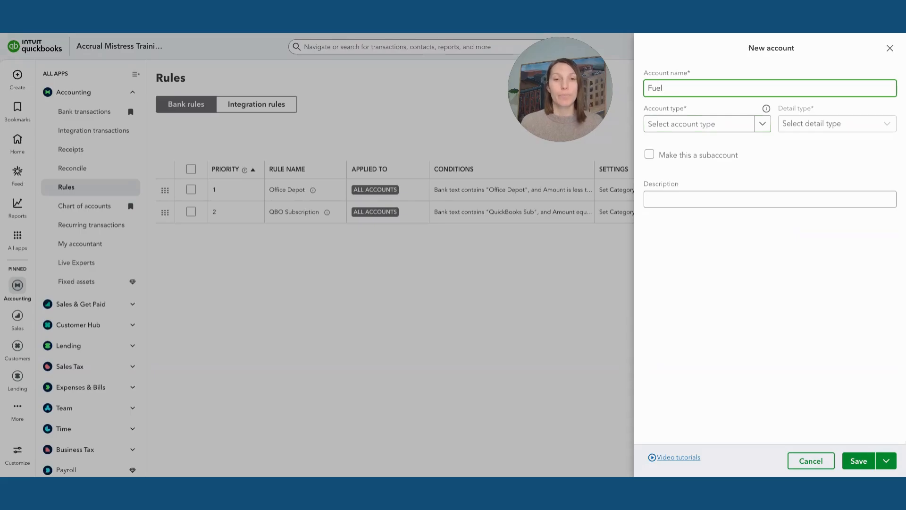
pyautogui.click(680, 125)
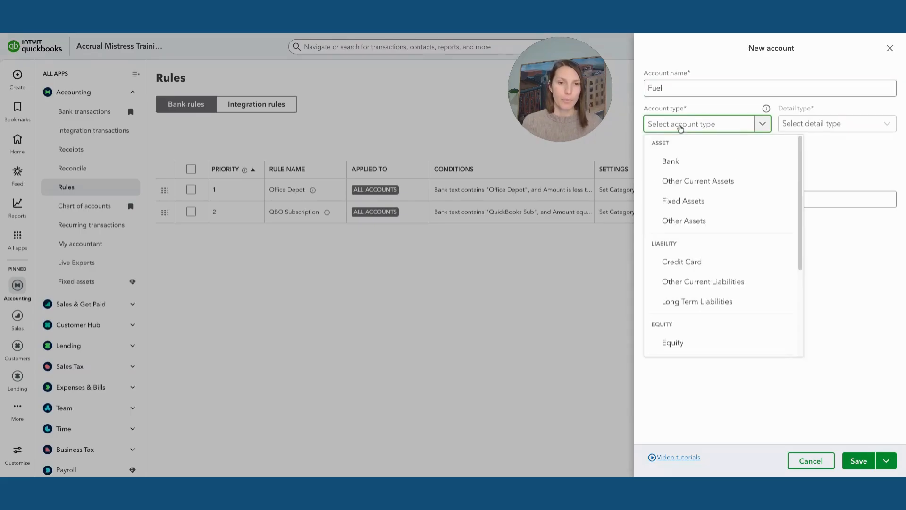
pyautogui.scroll(-3, 712, 328)
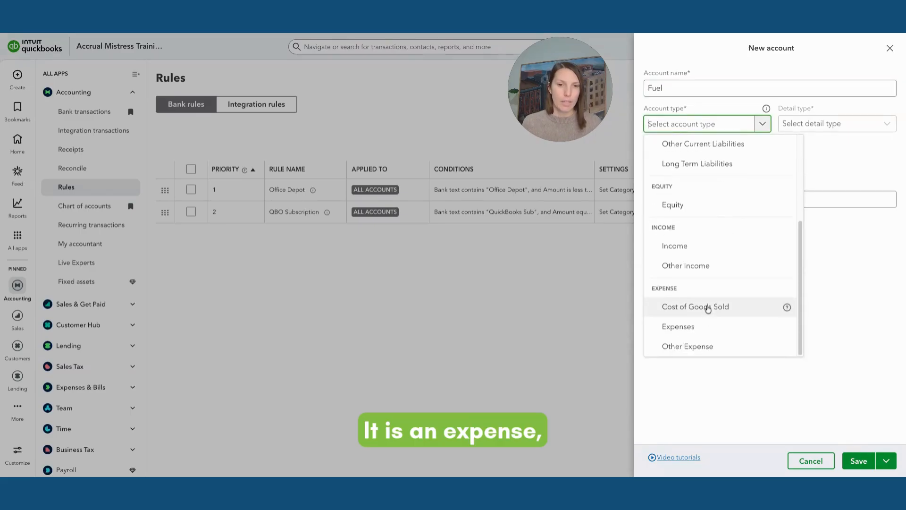
pyautogui.click(682, 326)
pyautogui.click(809, 123)
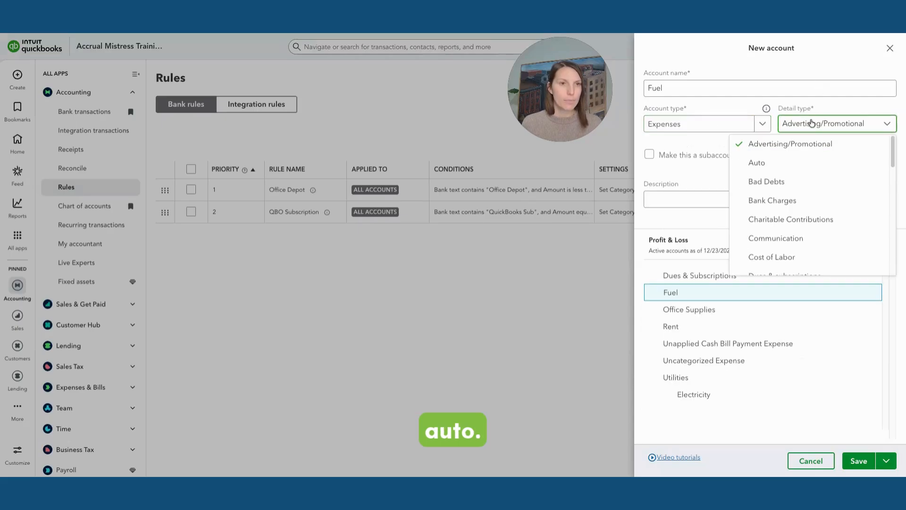
pyautogui.click(756, 163)
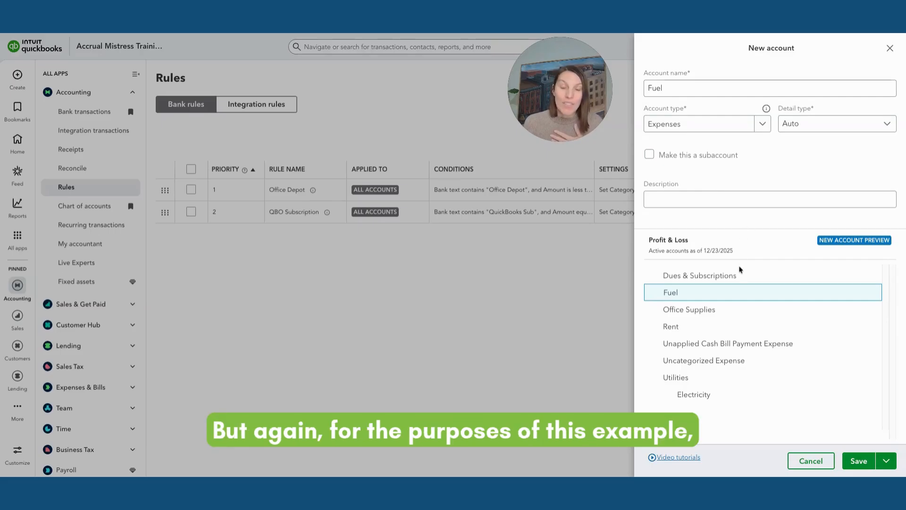
pyautogui.click(857, 465)
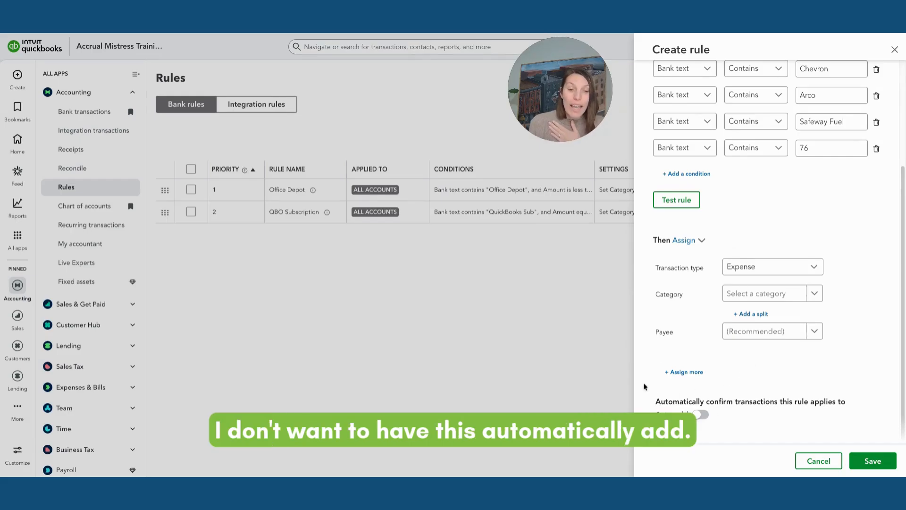
# Create a new vendor named "Gas Stations" and assign it as the rule's payee
pyautogui.click(731, 333)
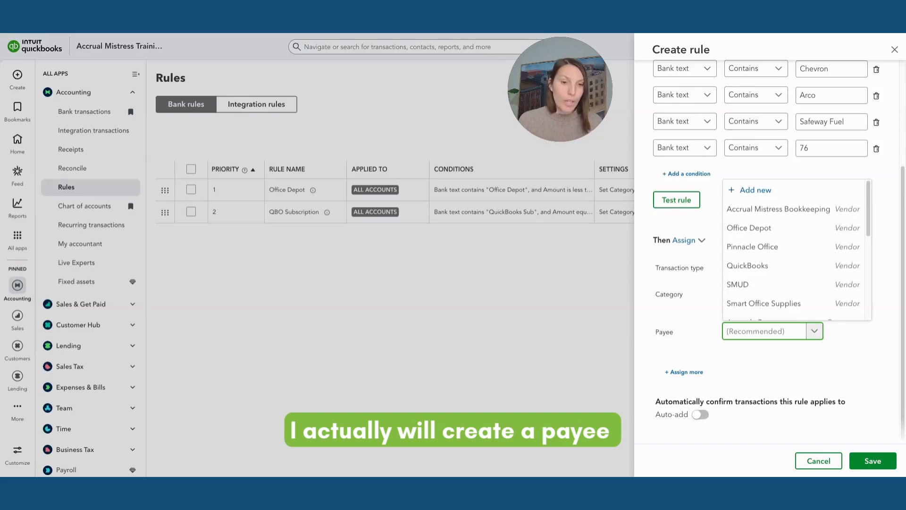
pyautogui.write('Gas')
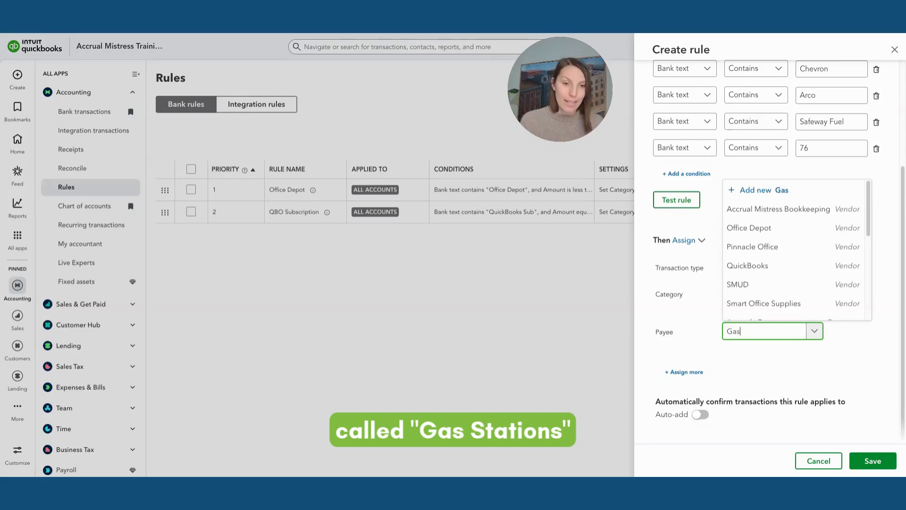
pyautogui.write(' Stations')
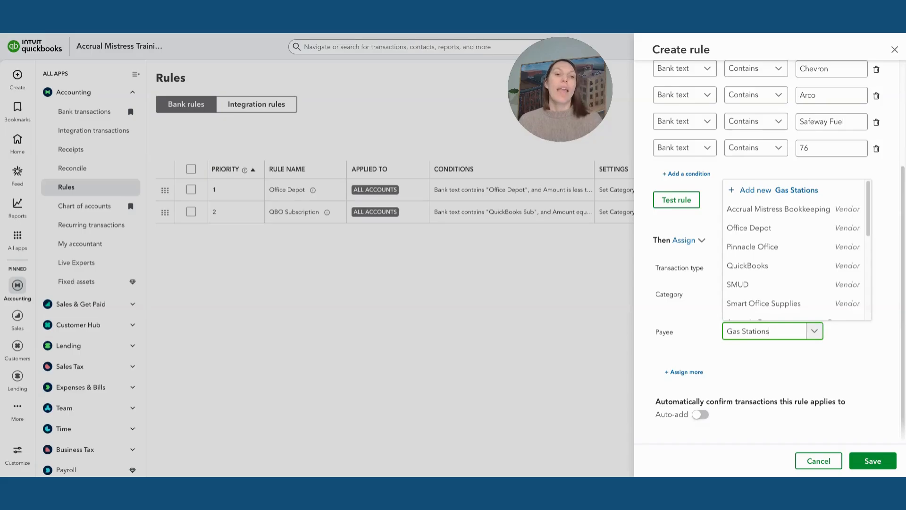
pyautogui.click(755, 310)
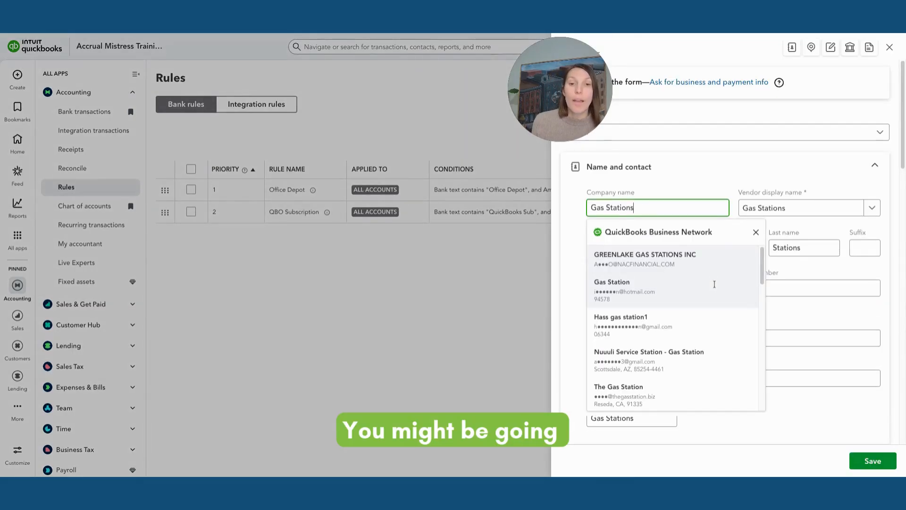
pyautogui.click(720, 192)
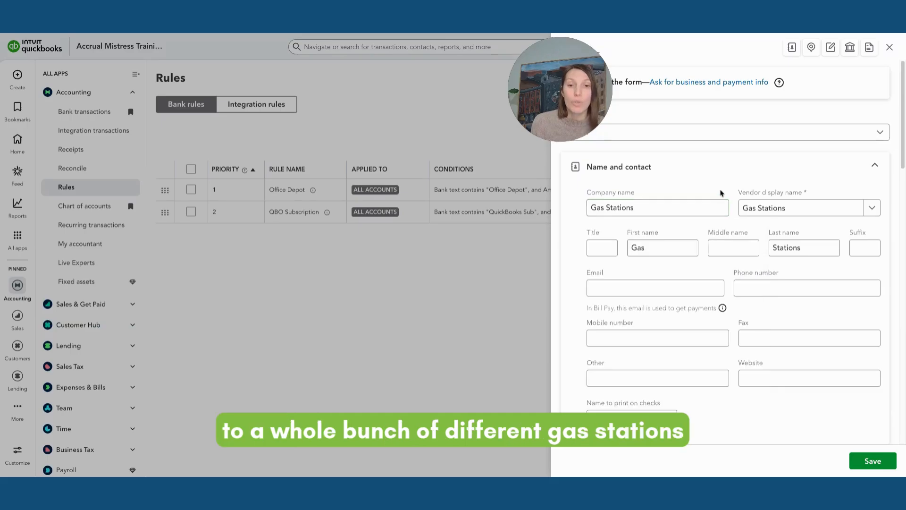
pyautogui.click(873, 461)
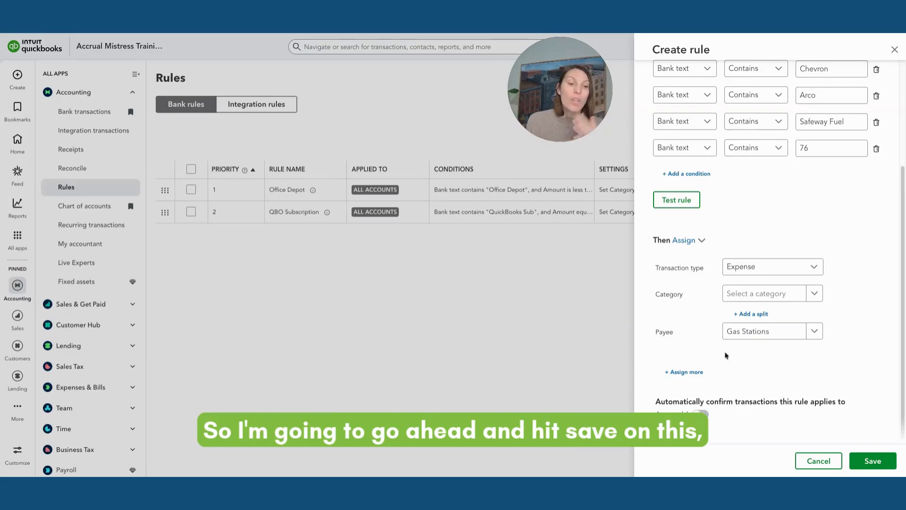
# Save the gas station rule and move it to priority 1 above the Office Depot rule
pyautogui.click(865, 459)
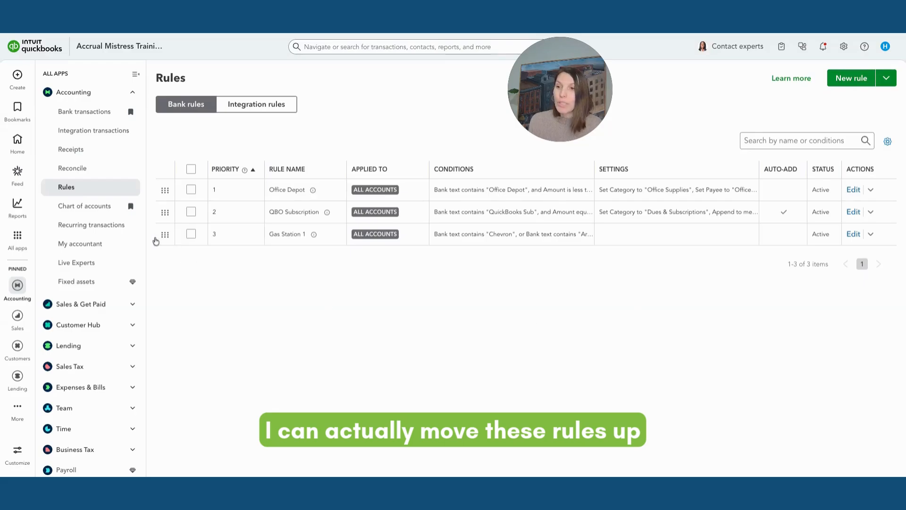
pyautogui.moveTo(165, 234); pyautogui.dragTo(165, 187)
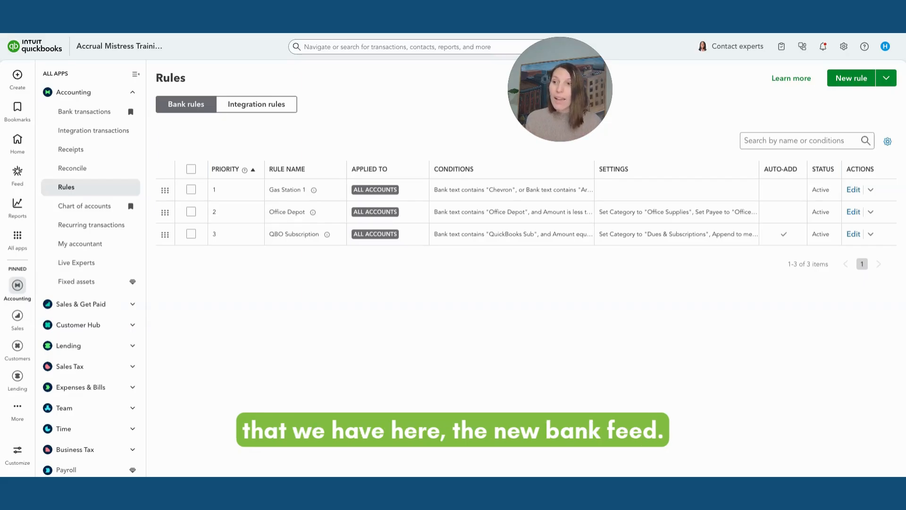
# Open the bank transactions, dismiss the invoice recommendation banner, and show the pending transactions of the Business Checking Account
pyautogui.click(99, 114)
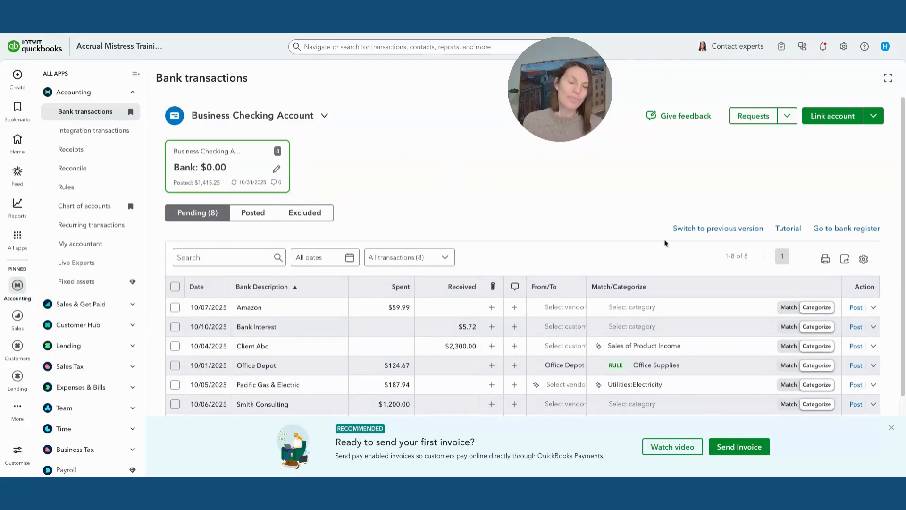
pyautogui.click(891, 428)
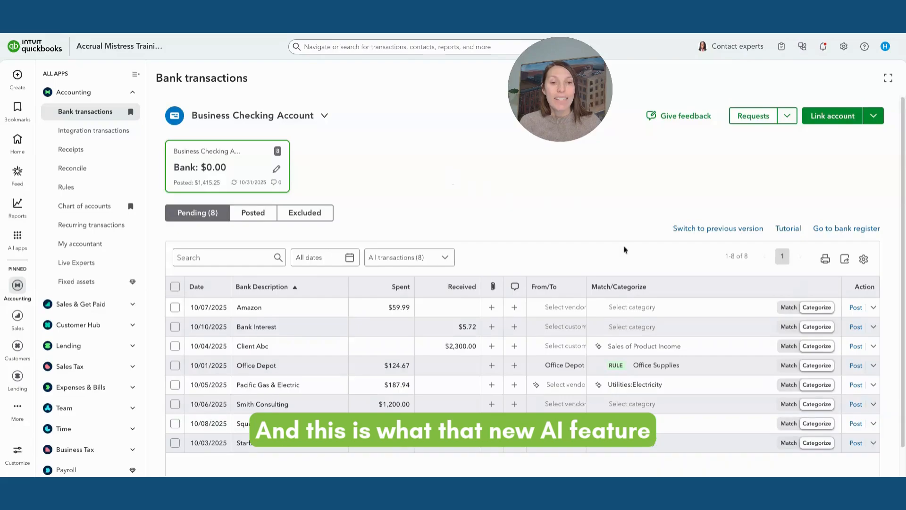
pyautogui.scroll(-1, 593, 358)
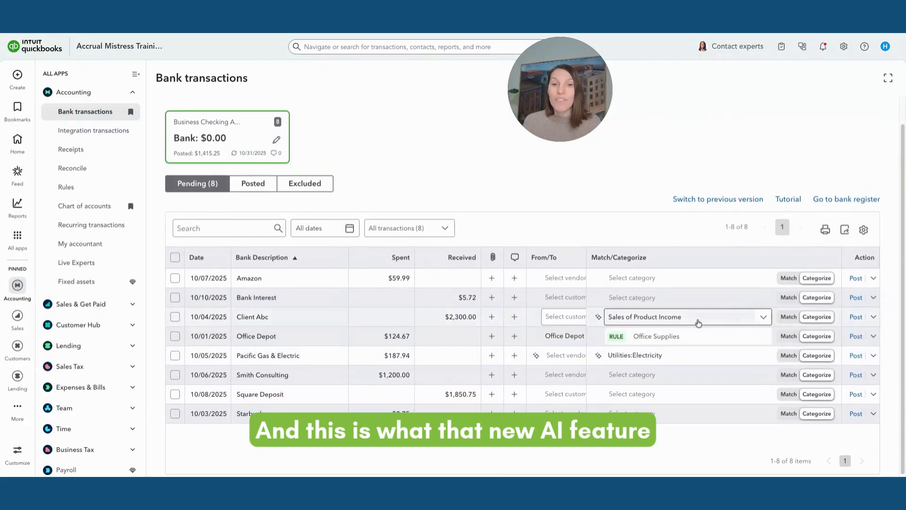